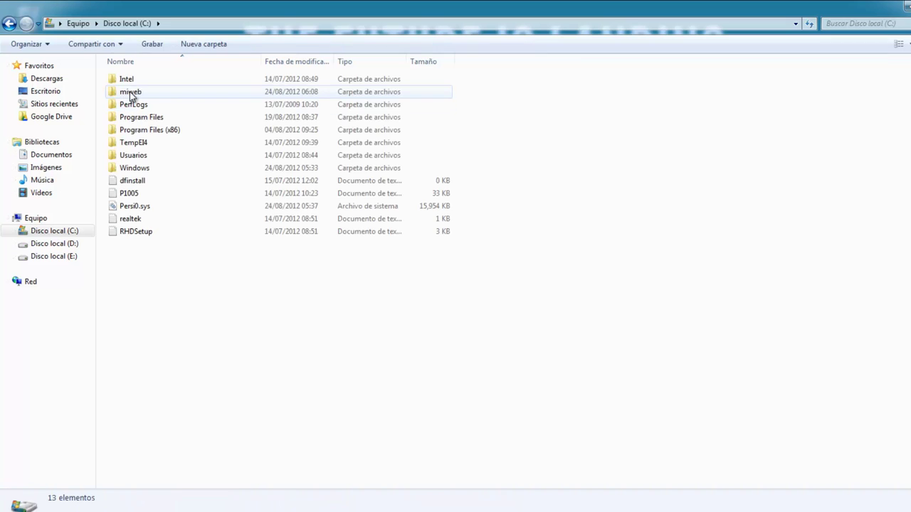
# Copy the miweb folder from Disco local (C:) and paste it onto the Escritorio (desktop).
pyautogui.rightClick(130, 93)
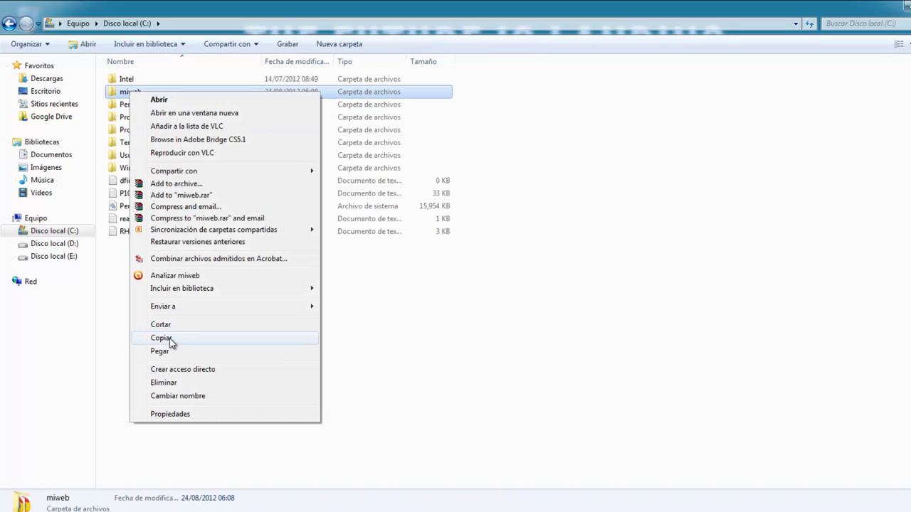
pyautogui.click(168, 340)
pyautogui.click(50, 92)
pyautogui.rightClick(241, 194)
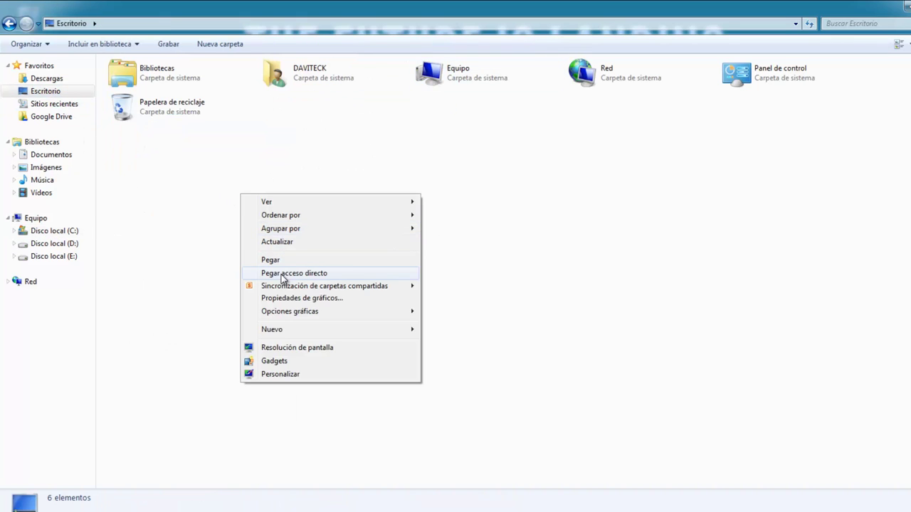
pyautogui.click(278, 261)
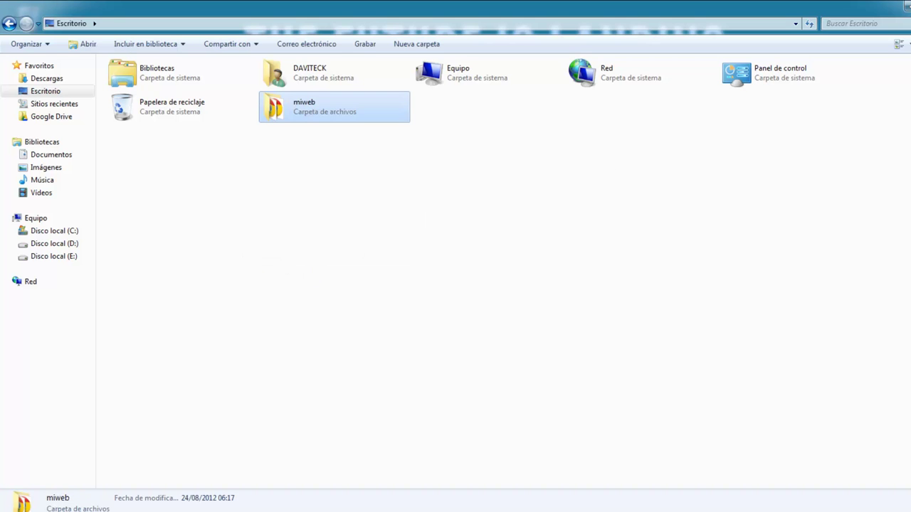
pyautogui.press('super+d')
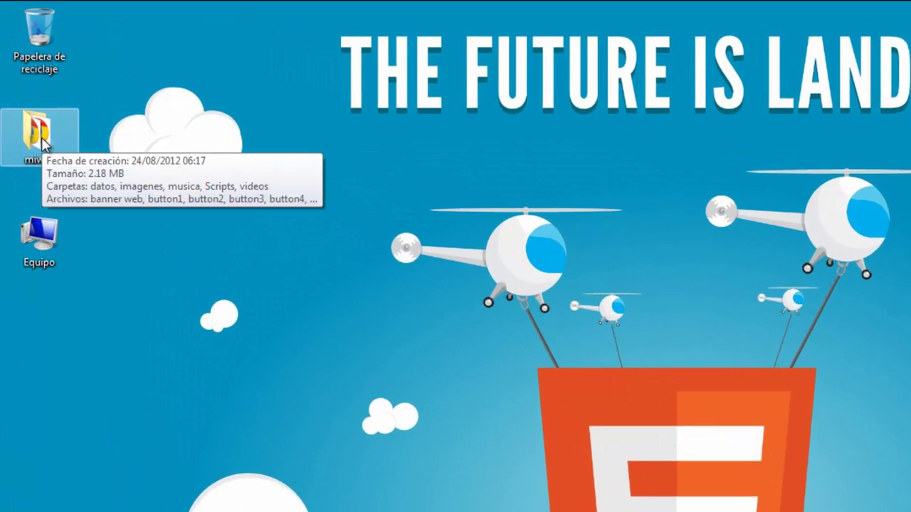
# Move miweb below Equipo and compress it into a zip archive named miweb.
pyautogui.moveTo(27, 96); pyautogui.dragTo(30, 171)
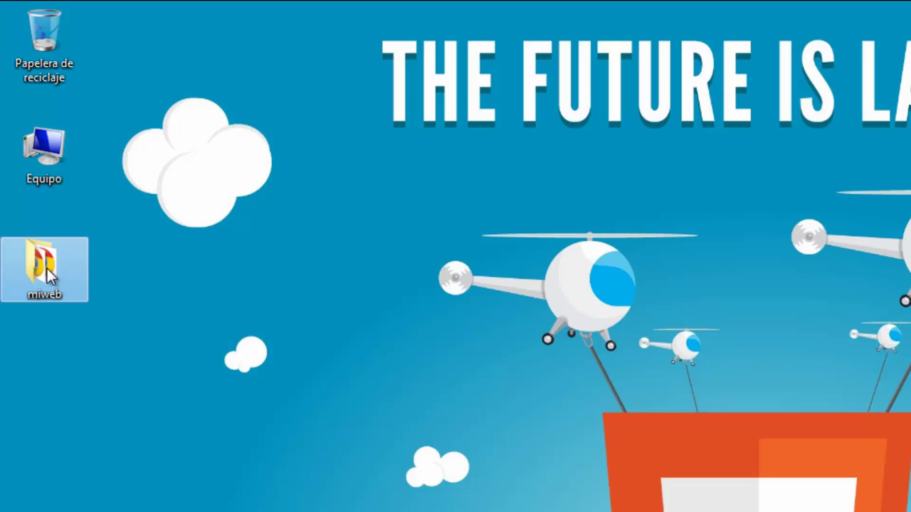
pyautogui.rightClick(47, 268)
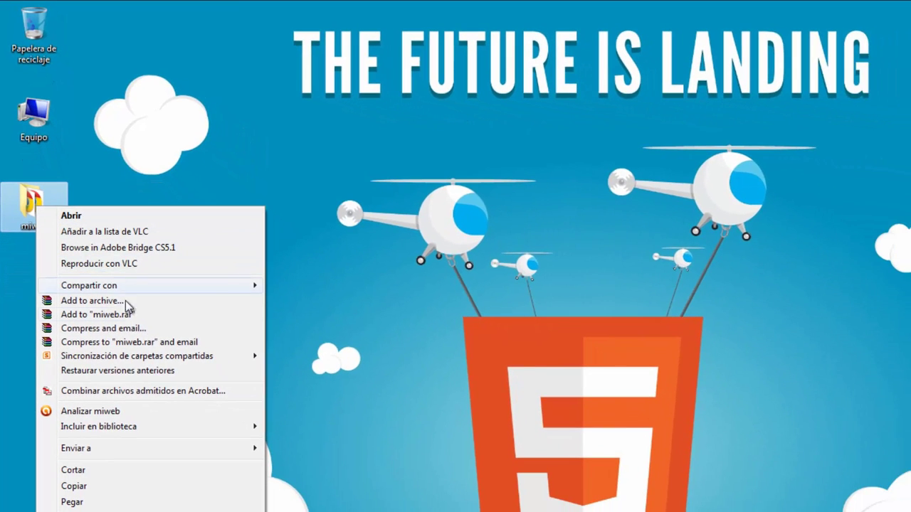
pyautogui.moveTo(253, 503)
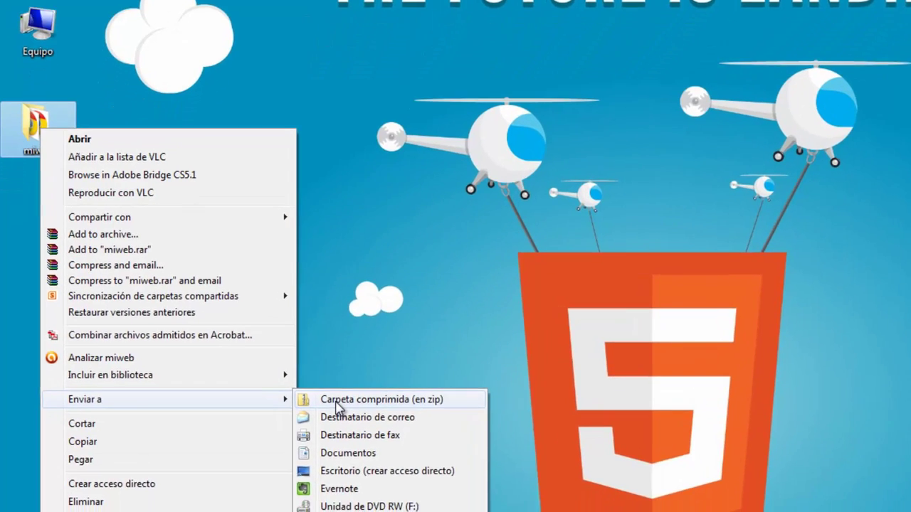
pyautogui.click(296, 449)
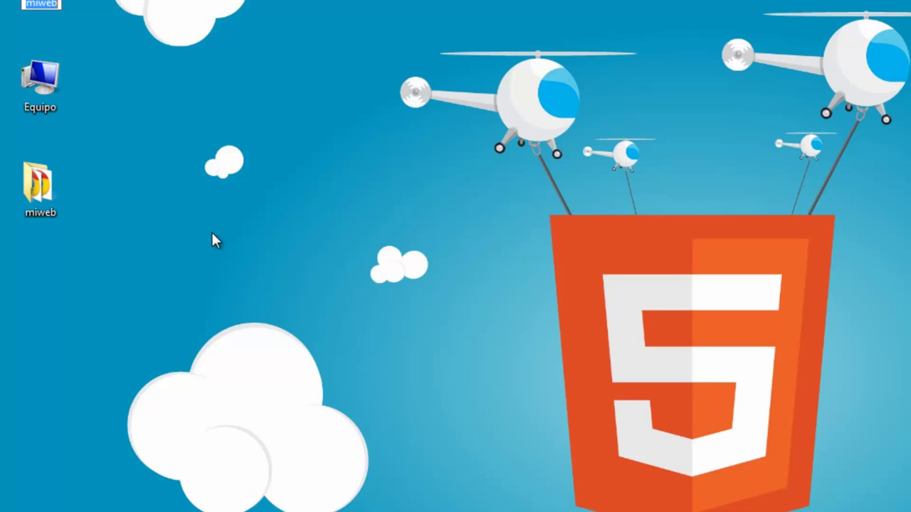
pyautogui.click(173, 163)
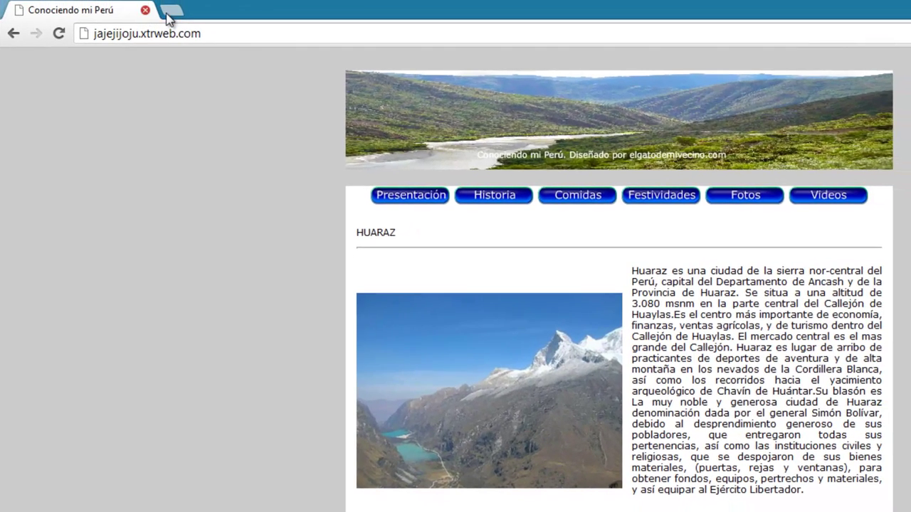
# Search Google for nixiweb in a new tab and open the 'nixiweb | Hosting Gratis' page.
pyautogui.click(169, 10)
pyautogui.click(407, 294)
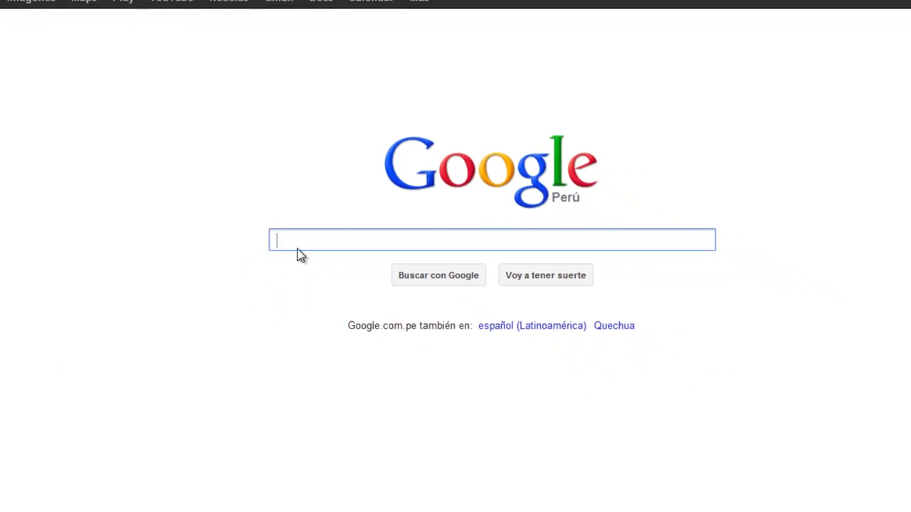
pyautogui.write('nixi')
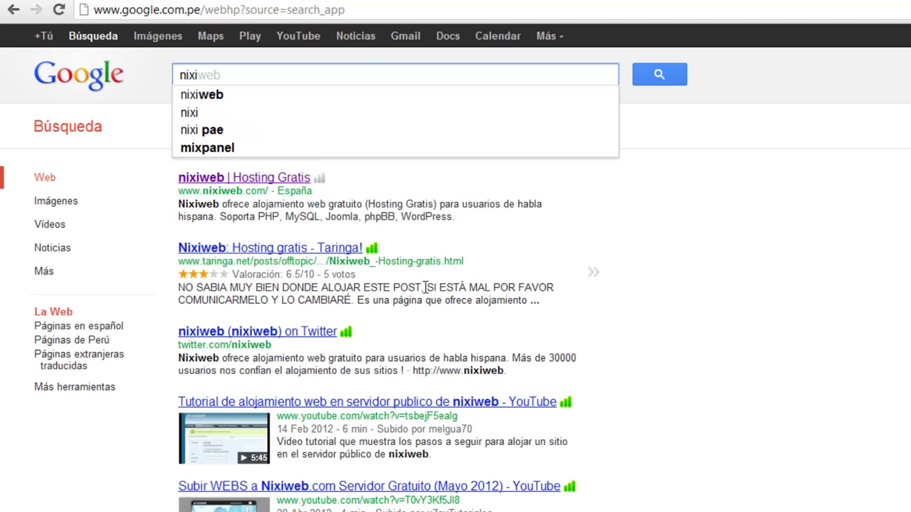
pyautogui.click(217, 98)
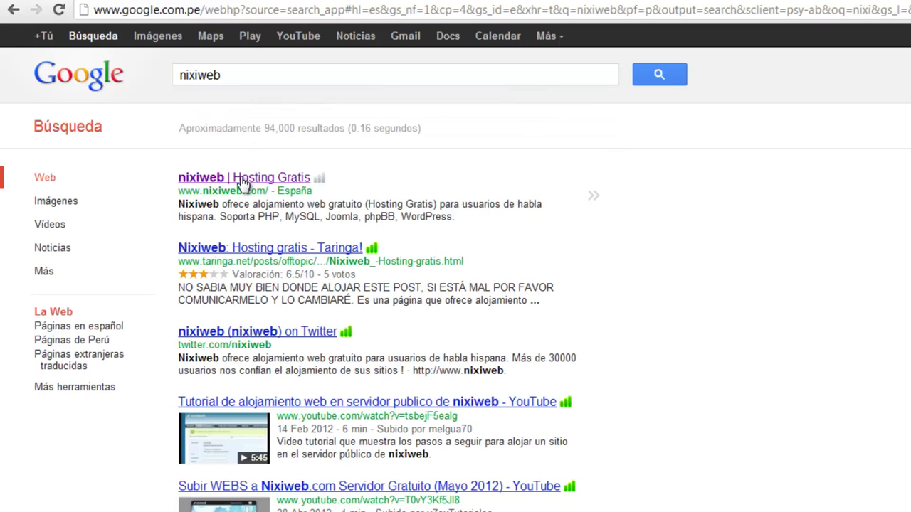
pyautogui.click(243, 182)
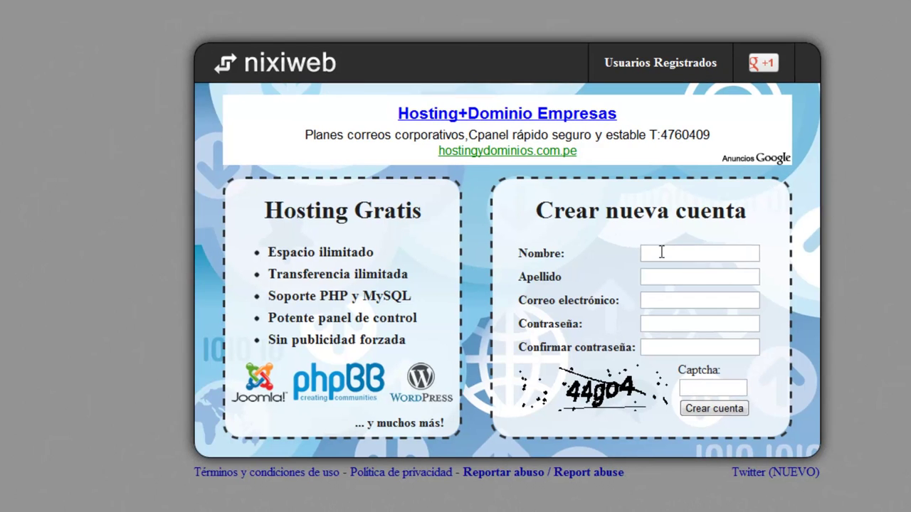
# Enter the first name, surname and the saved e-mail address in the Nixiweb sign-up form.
pyautogui.click(661, 252)
pyautogui.click(670, 279)
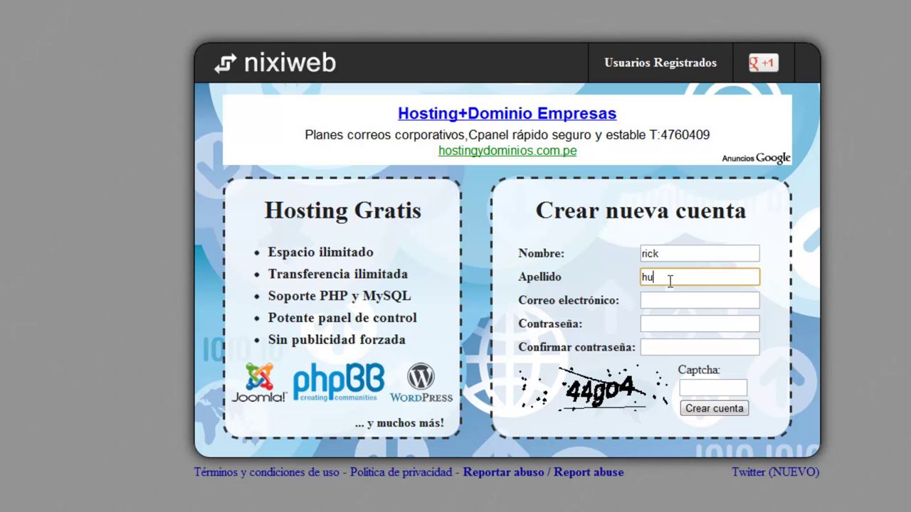
pyautogui.click(655, 302)
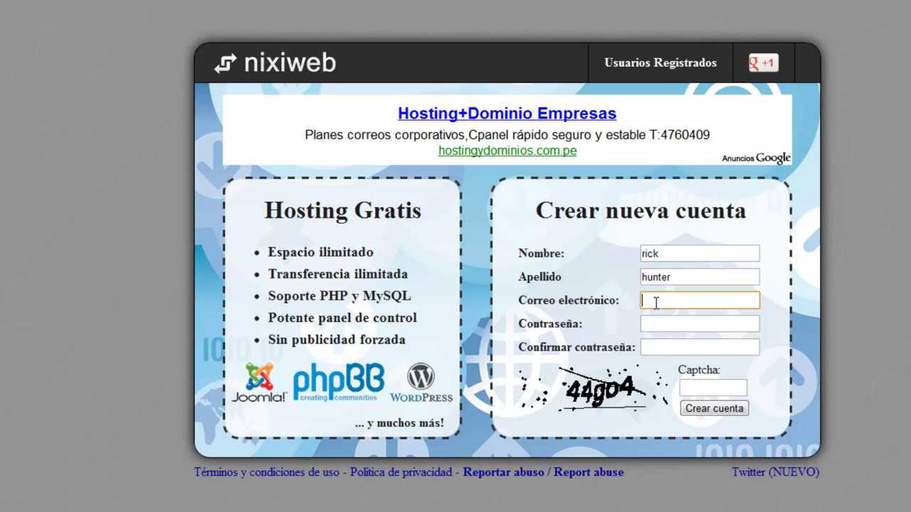
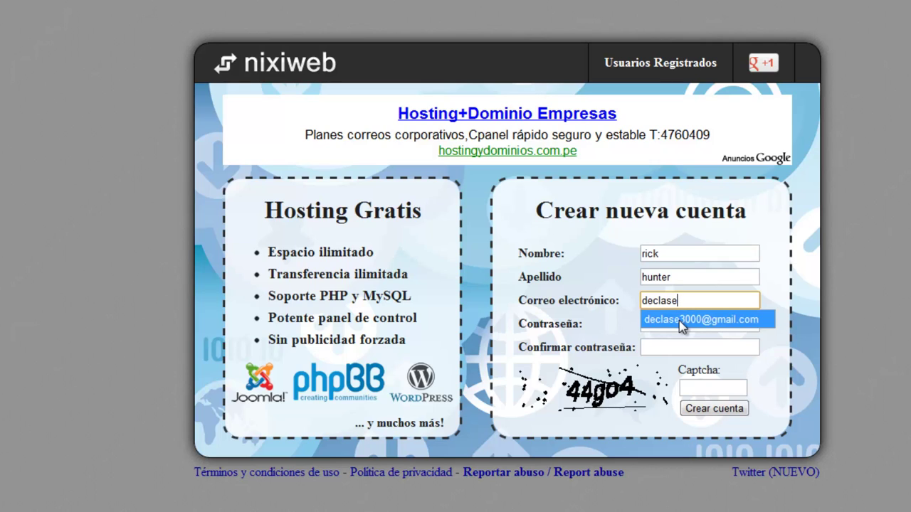
pyautogui.click(679, 320)
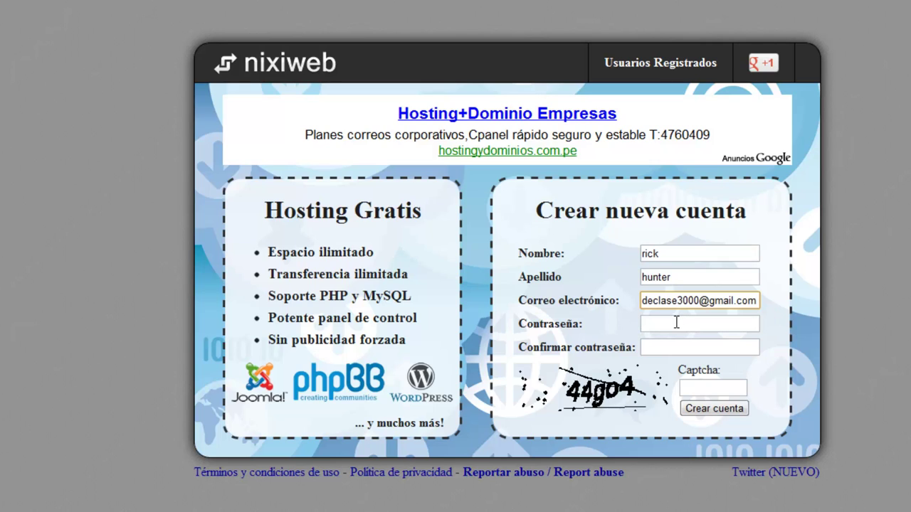
# Fill in the password, its confirmation and the captcha, then submit with Crear cuenta.
pyautogui.click(676, 322)
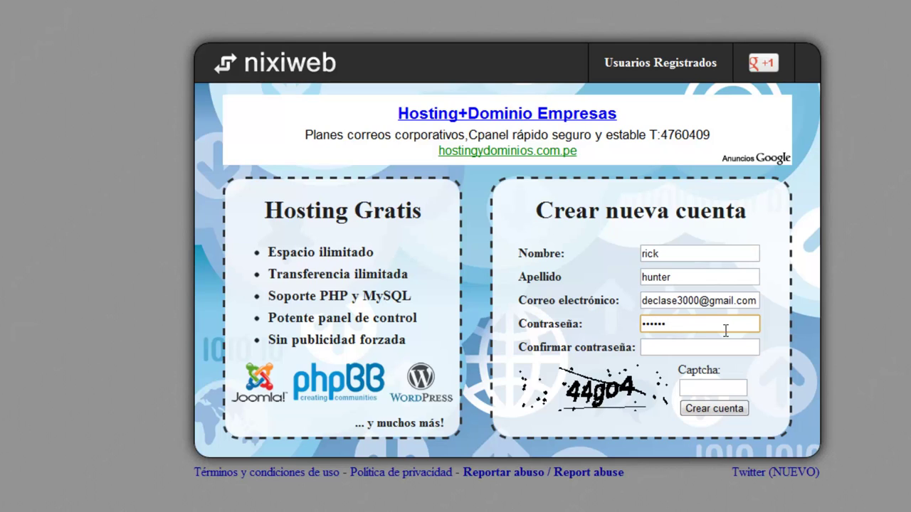
pyautogui.click(703, 343)
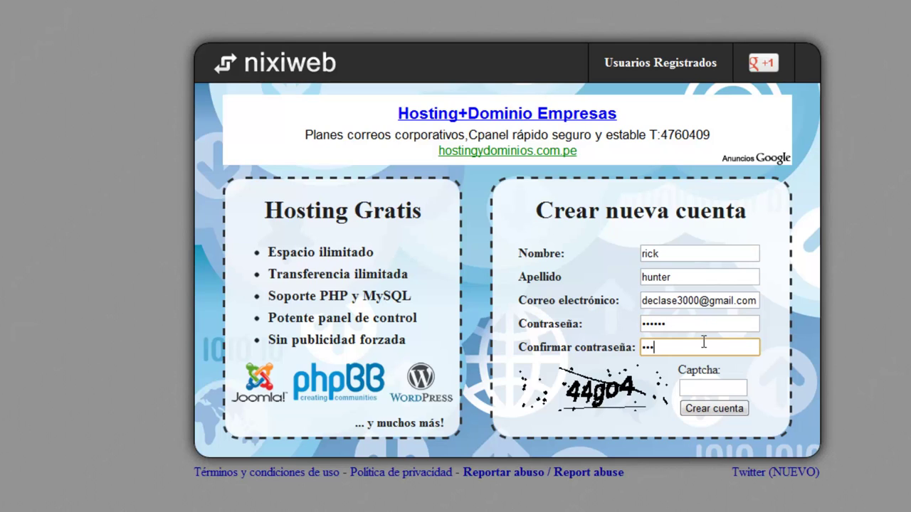
pyautogui.click(697, 385)
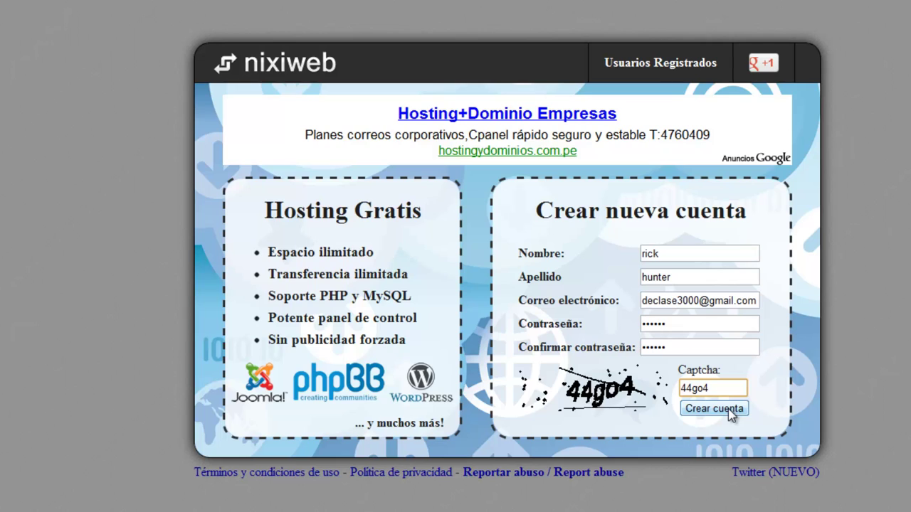
pyautogui.click(728, 409)
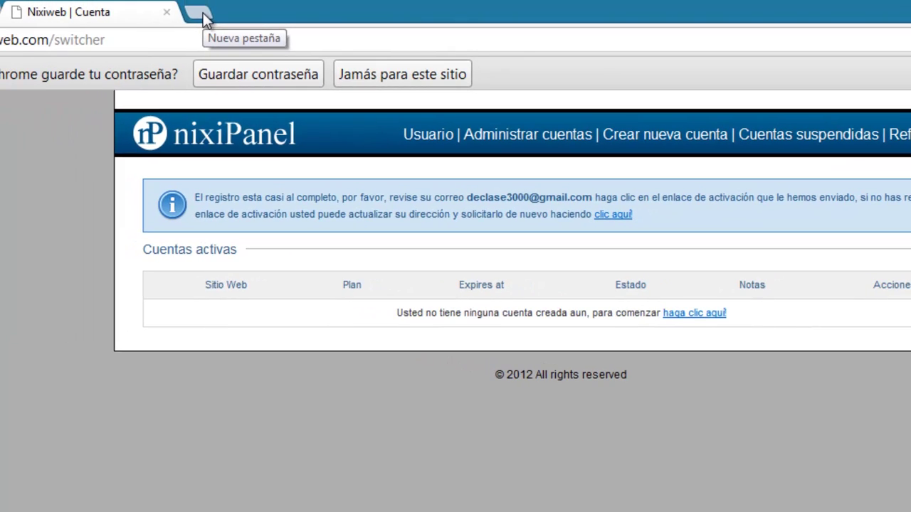
# Sign in to Gmail in a new tab with the registration account's username and password.
pyautogui.click(203, 12)
pyautogui.click(480, 388)
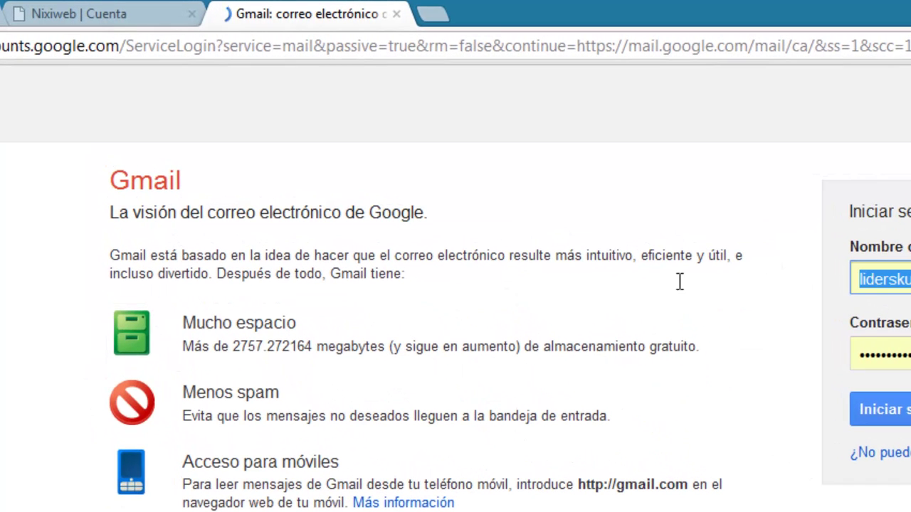
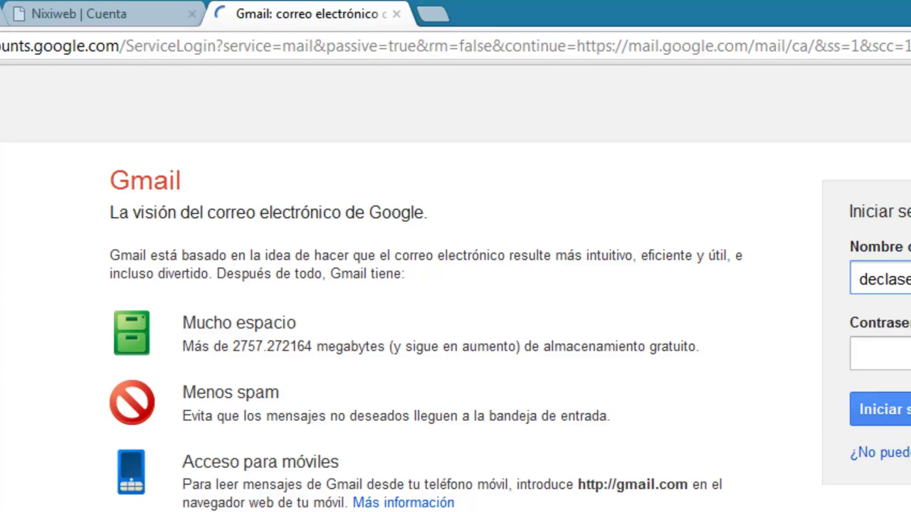
pyautogui.press('Tab')
pyautogui.write('••••')
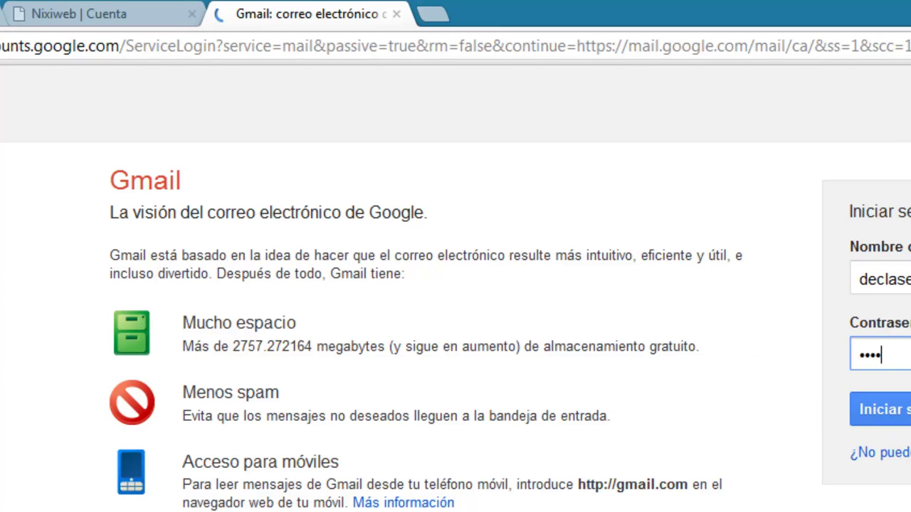
pyautogui.write('••••••••')
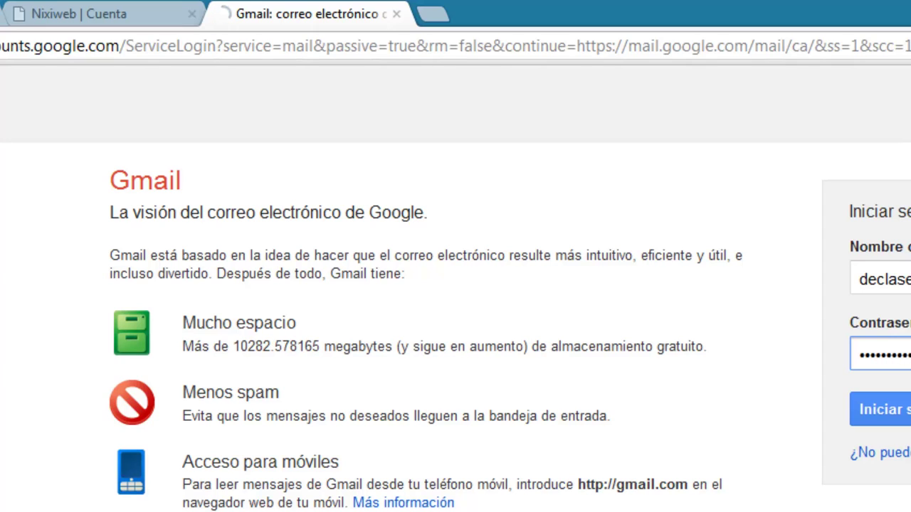
pyautogui.press('Return')
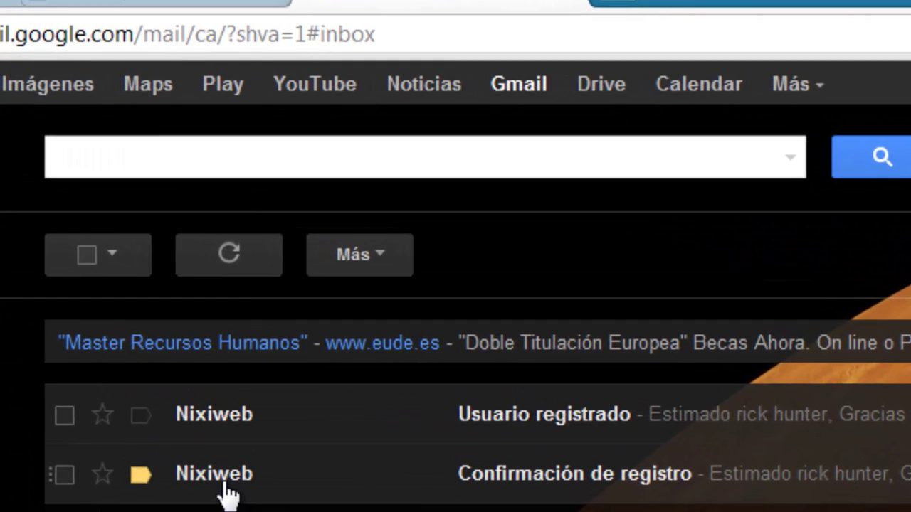
# Open Nixiweb's 'Confirmación de registro' e-mail and follow its cpanel.nixiweb.com activation link.
pyautogui.click(227, 489)
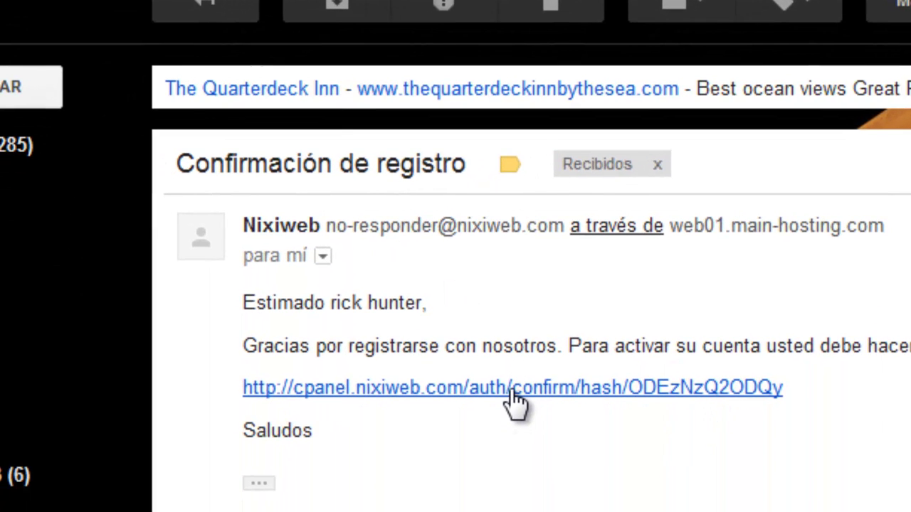
pyautogui.click(513, 389)
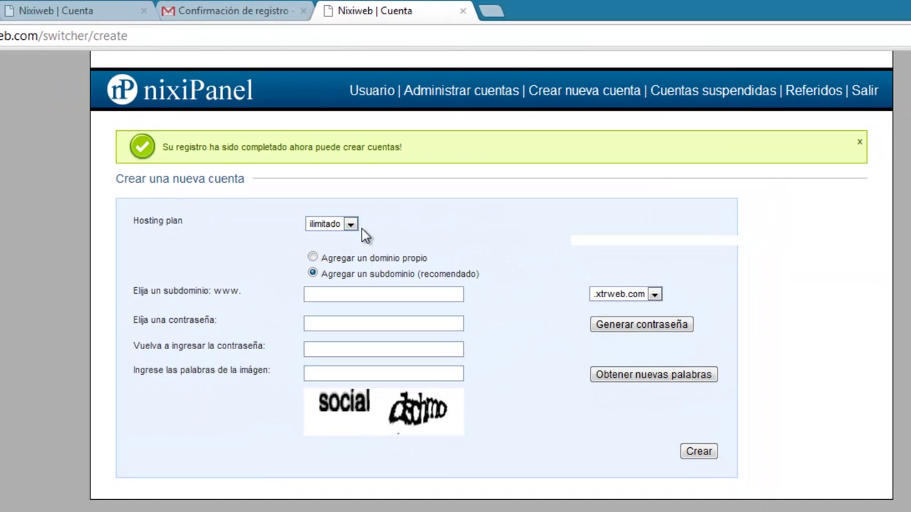
# Choose a free subdomain named conociendomiperu with the .xtrweb.com ending.
pyautogui.click(424, 300)
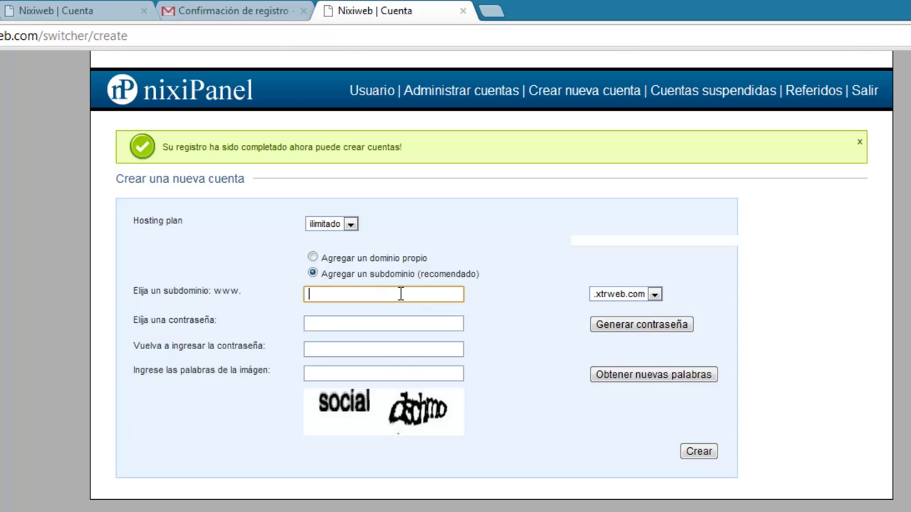
pyautogui.click(313, 257)
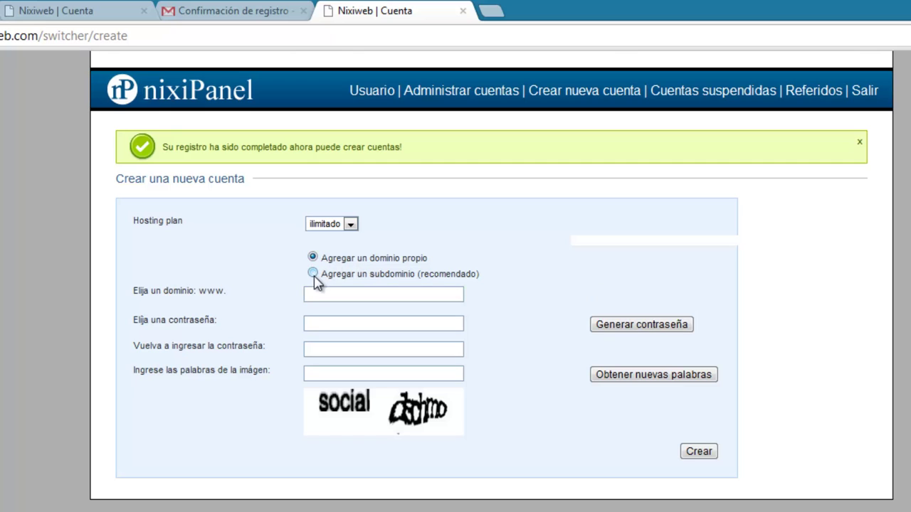
pyautogui.click(312, 273)
pyautogui.click(340, 295)
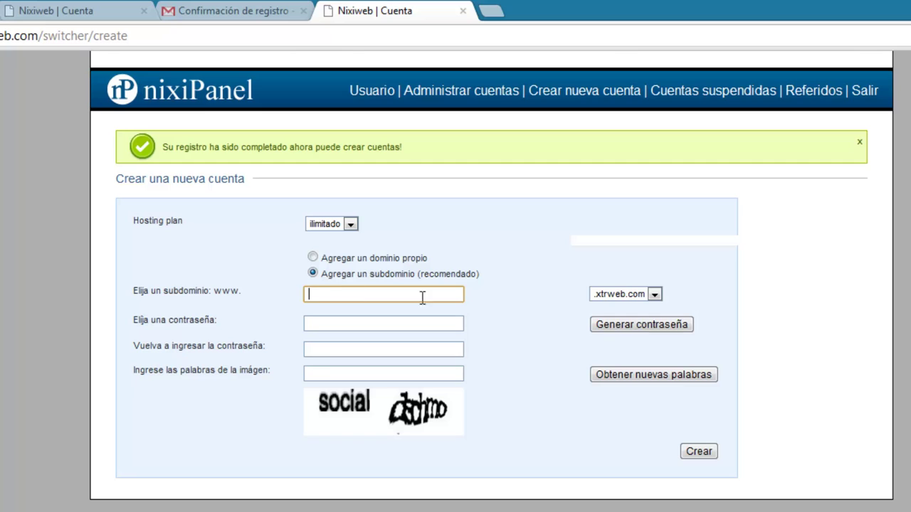
pyautogui.click(655, 297)
pyautogui.click(656, 305)
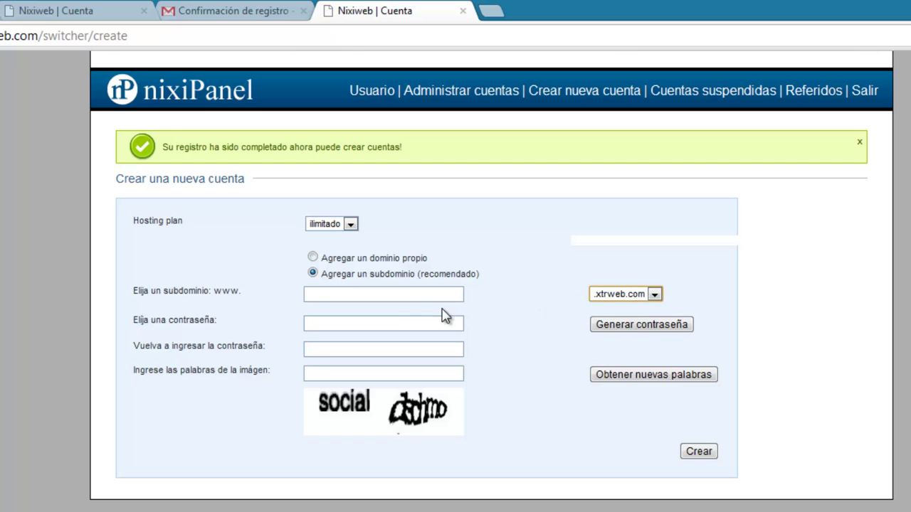
pyautogui.click(406, 301)
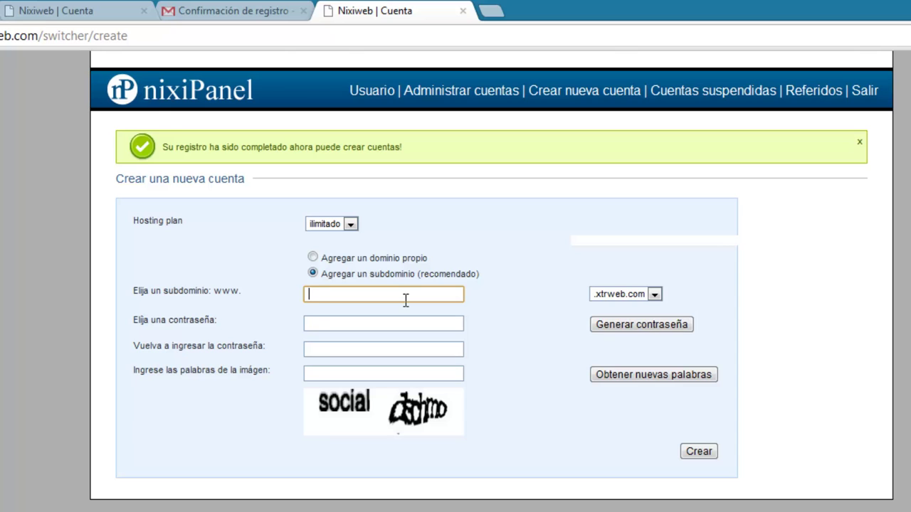
pyautogui.write('conociendomiperu')
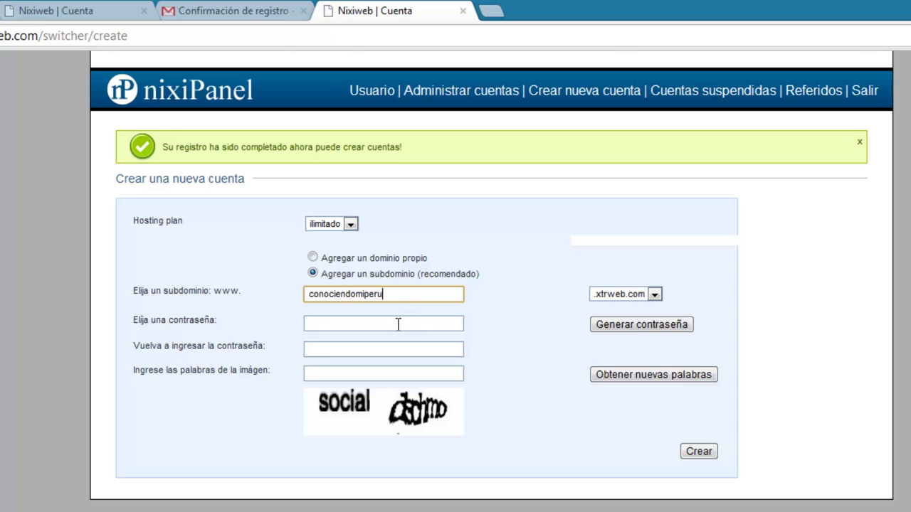
# Enter and repeat the hosting password, type the image words, and submit with Crear.
pyautogui.click(398, 323)
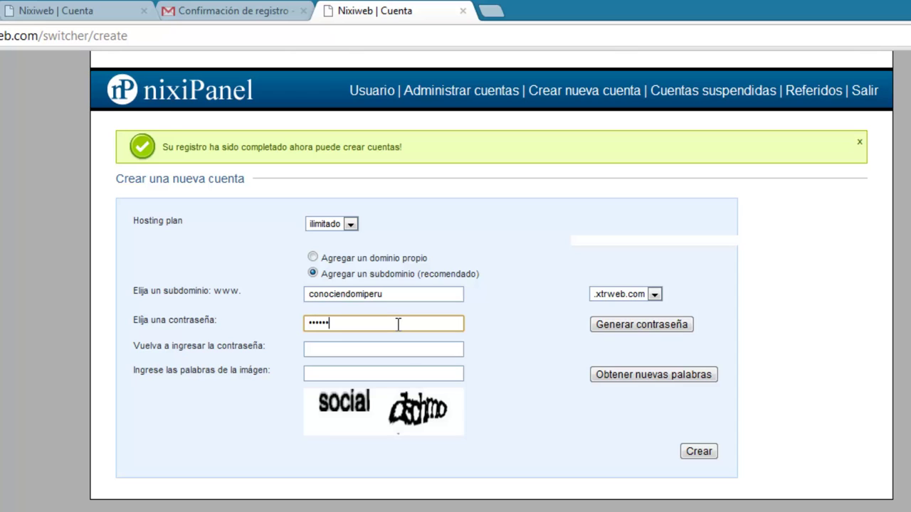
pyautogui.click(394, 348)
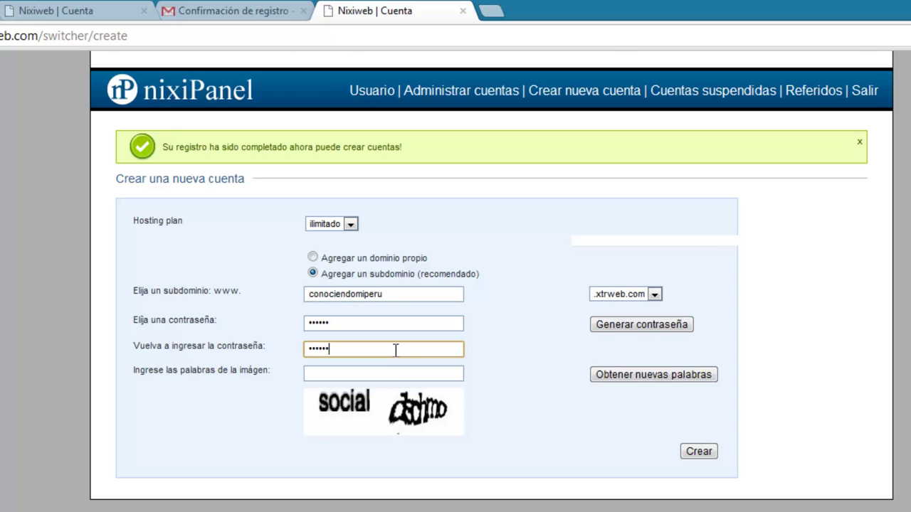
pyautogui.click(377, 373)
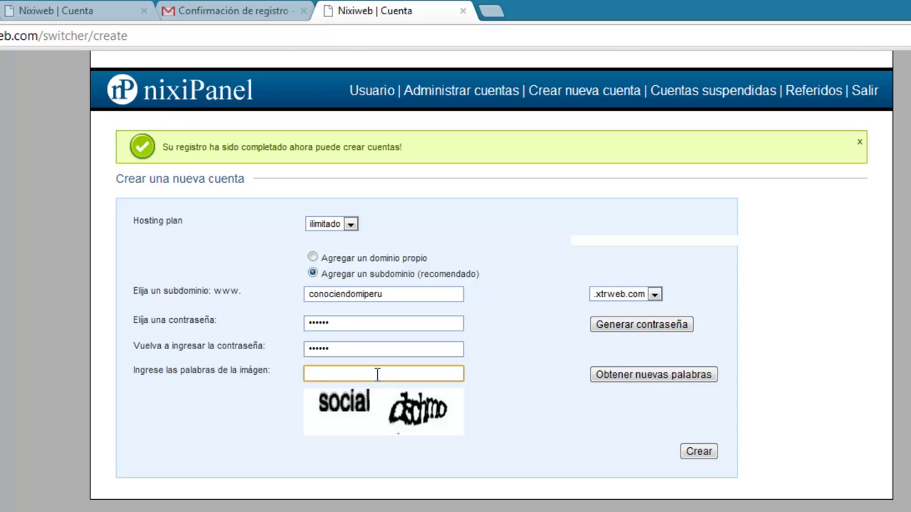
pyautogui.write('soc')
pyautogui.press('BackSpace')
pyautogui.press('BackSpace')
pyautogui.press('BackSpace')
pyautogui.write('social')
pyautogui.click(699, 451)
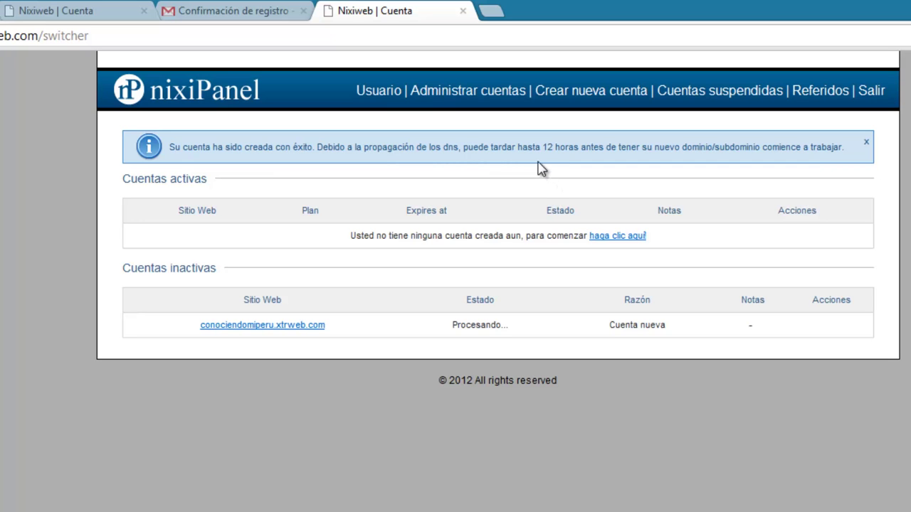
# Check the Gmail inbox messages, including Nixiweb's 'Usuario registrado' e-mail.
pyautogui.click(238, 12)
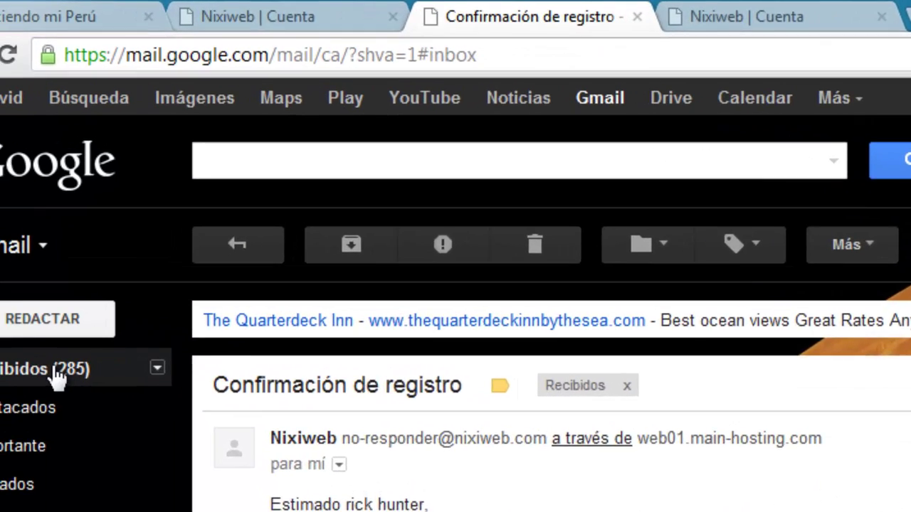
pyautogui.click(55, 374)
pyautogui.click(723, 437)
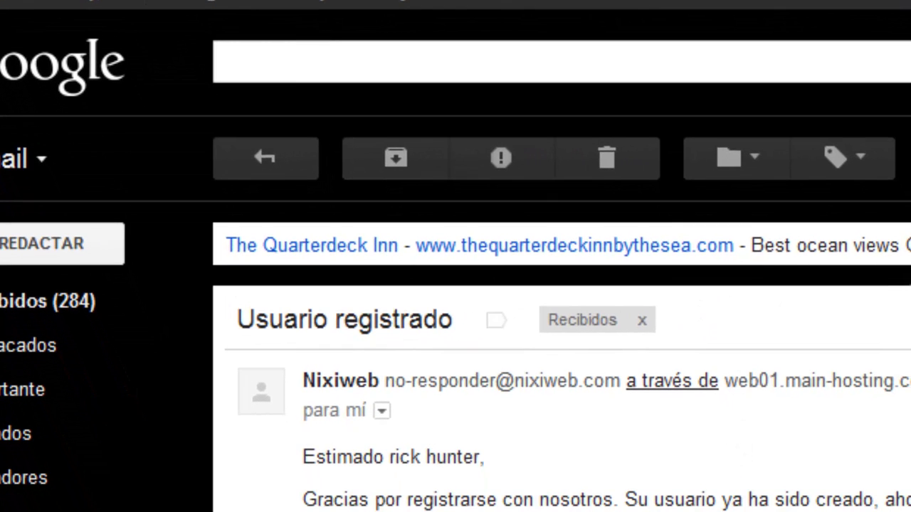
pyautogui.click(80, 304)
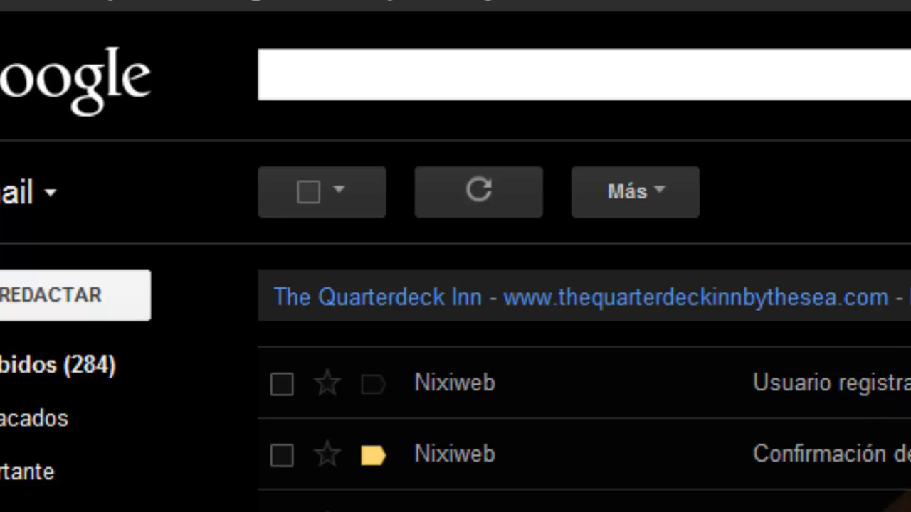
# Alternate between nixiPanel and Gmail checking the new account's status, ending in Gmail's Spam folder.
pyautogui.click(345, 11)
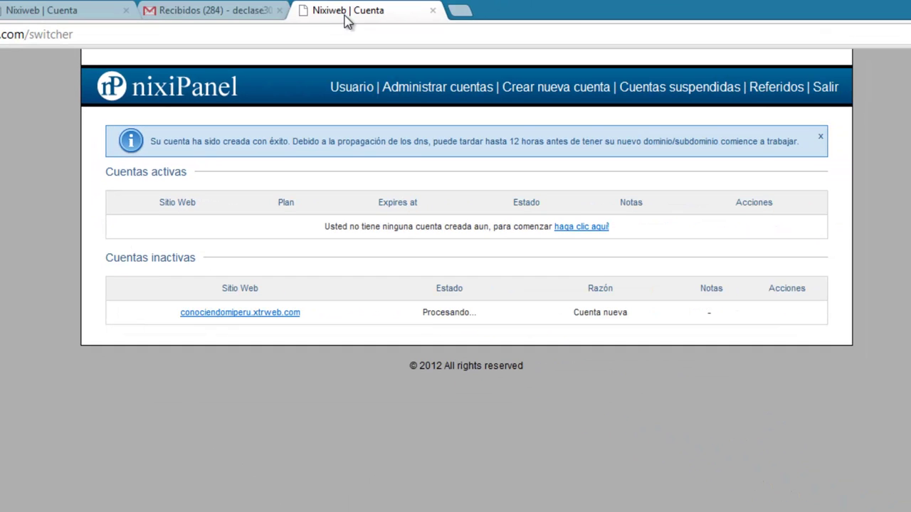
pyautogui.click(213, 11)
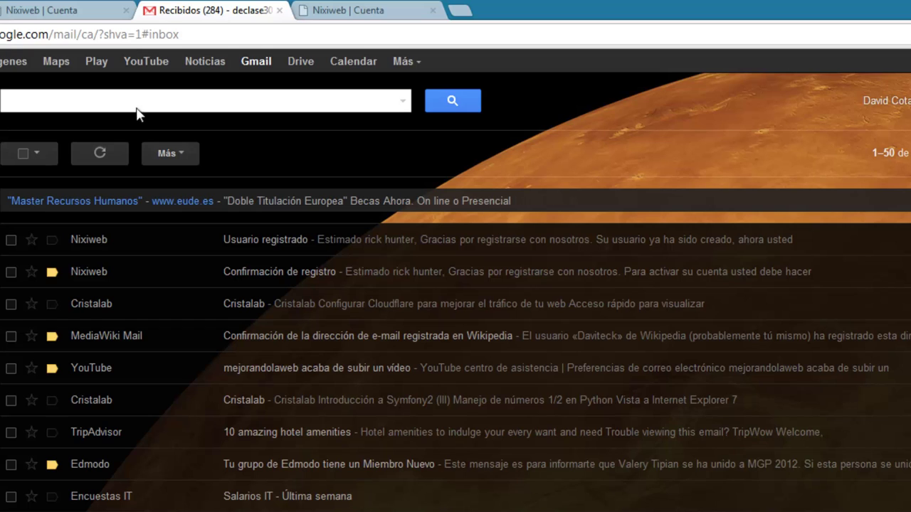
pyautogui.click(363, 11)
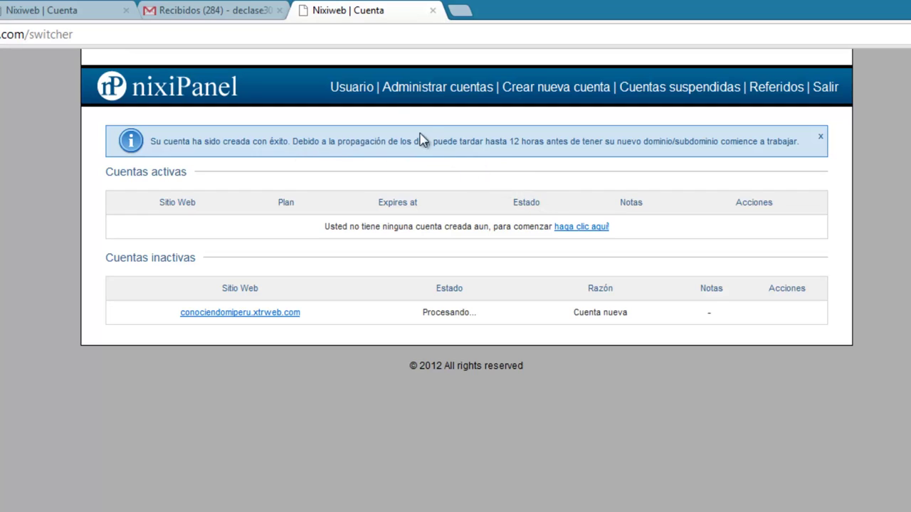
pyautogui.click(234, 11)
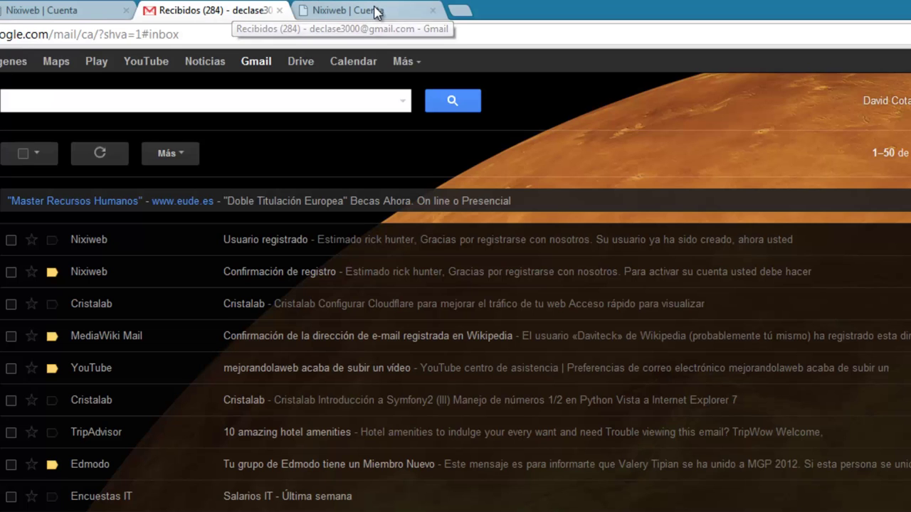
pyautogui.click(372, 12)
pyautogui.click(242, 17)
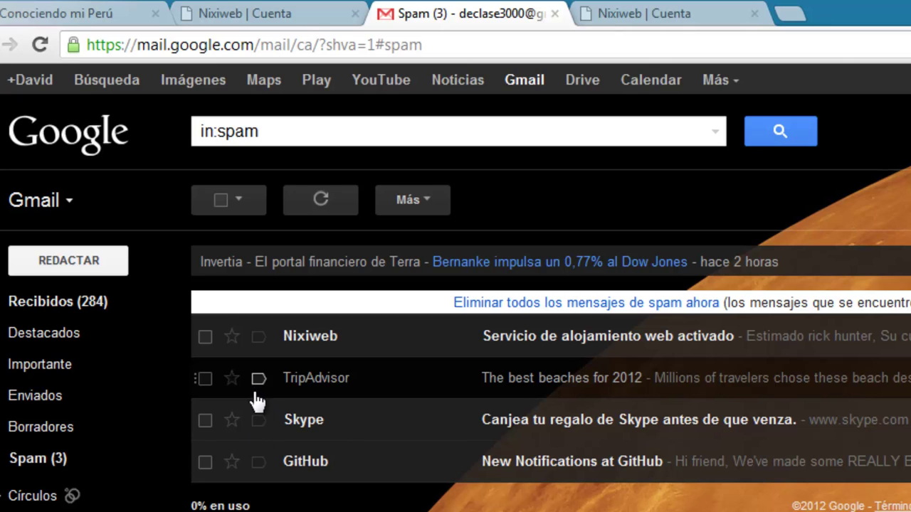
# Mark the Nixiweb message in Spam as 'No es spam' and return to Recibidos.
pyautogui.click(205, 336)
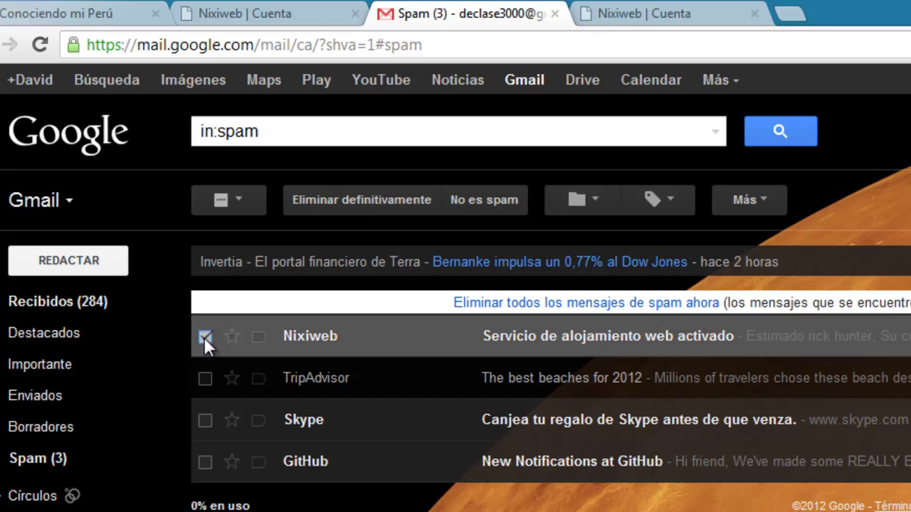
pyautogui.click(481, 202)
pyautogui.click(95, 305)
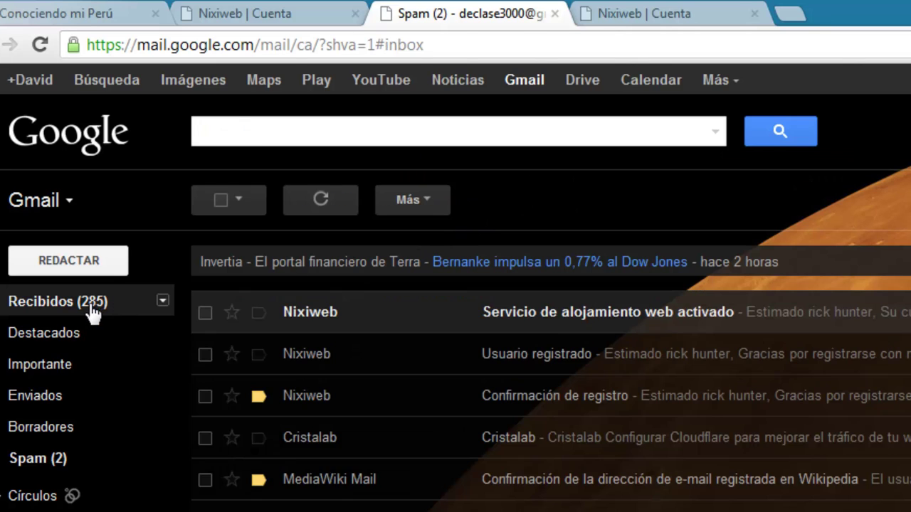
# Read the 'Servicio de alojamiento web activado' e-mail and open its control panel address.
pyautogui.moveTo(318, 318)
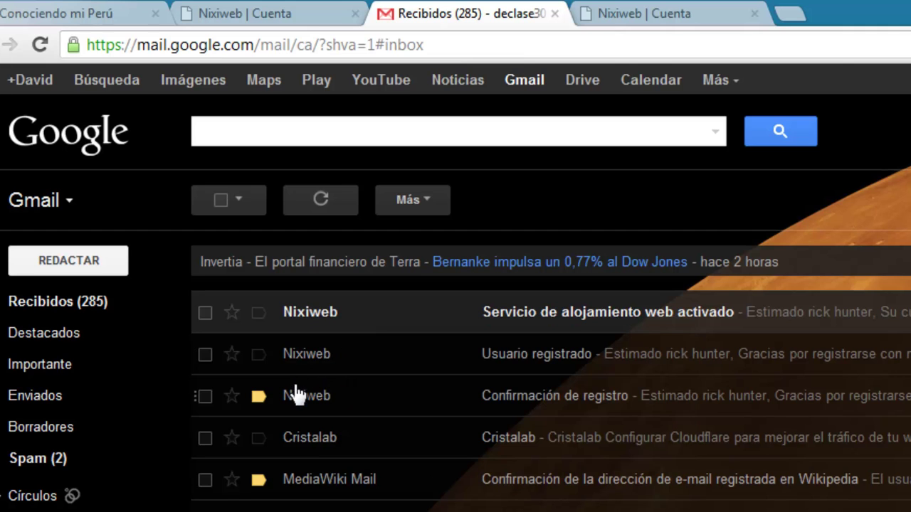
pyautogui.click(534, 311)
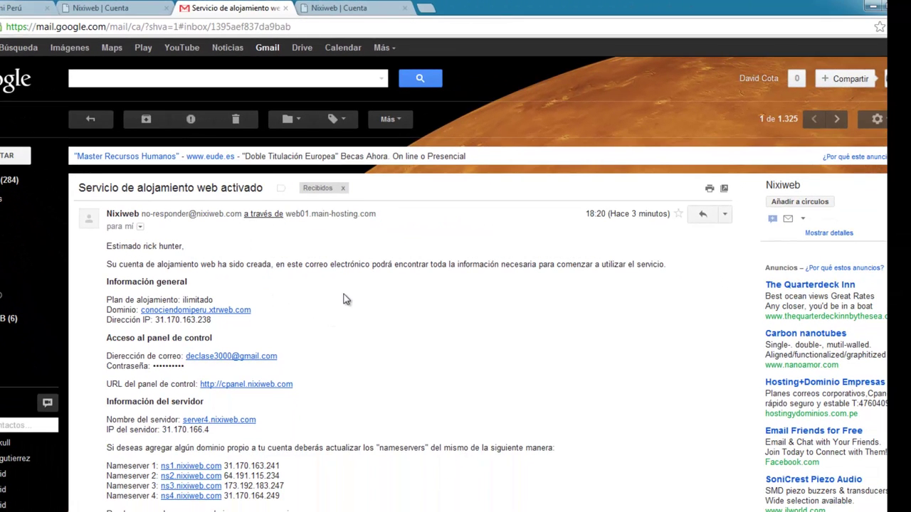
pyautogui.scroll(-2, 332, 321)
pyautogui.scroll(2, 333, 324)
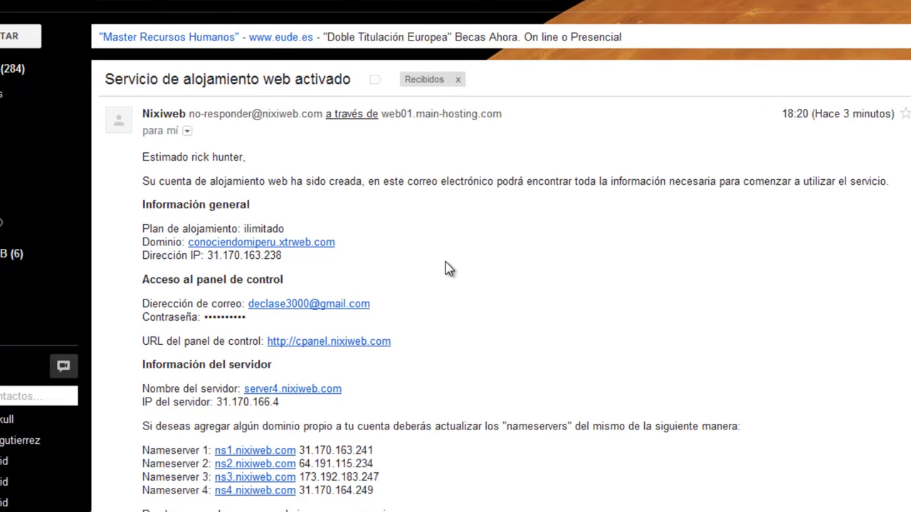
pyautogui.scroll(-5, 507, 427)
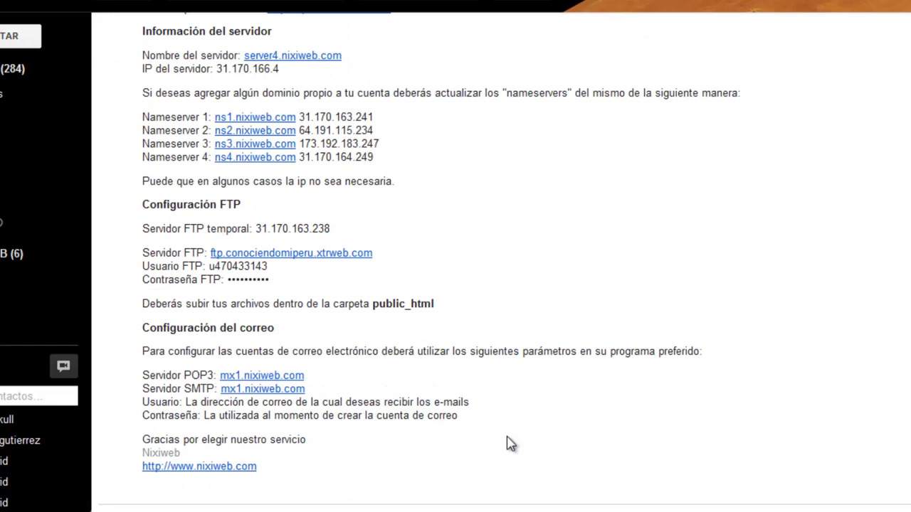
pyautogui.scroll(1, 502, 437)
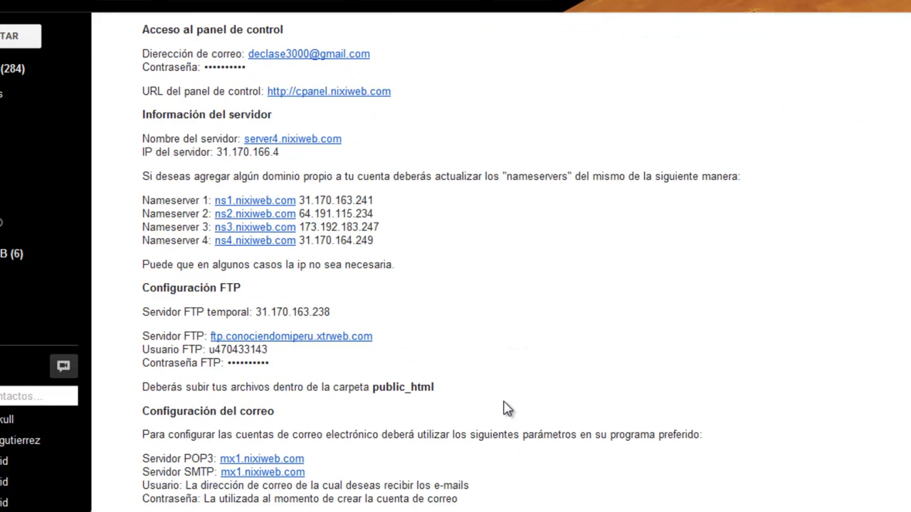
pyautogui.scroll(1, 506, 406)
pyautogui.scroll(2, 506, 407)
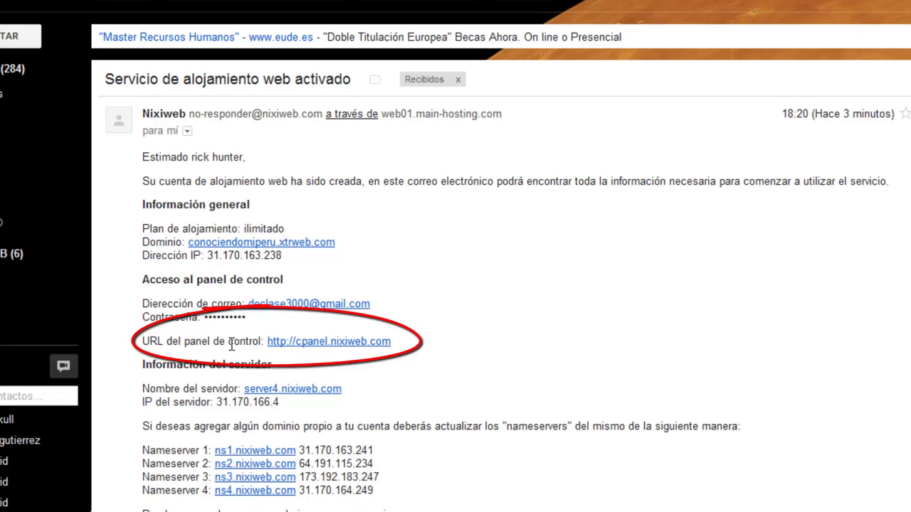
pyautogui.click(324, 345)
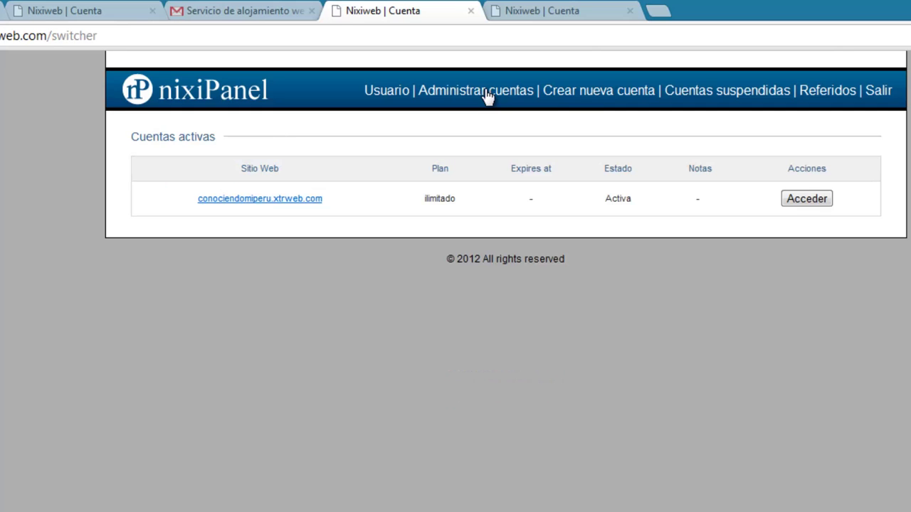
# Try conociendomiperu.xtrweb.com, then close the page-not-found tab to return to Cuentas activas.
pyautogui.click(276, 203)
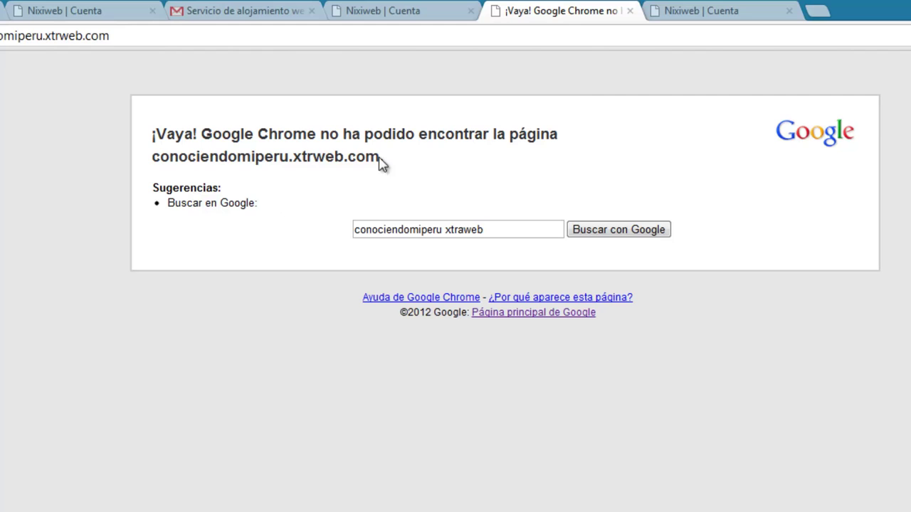
pyautogui.click(630, 12)
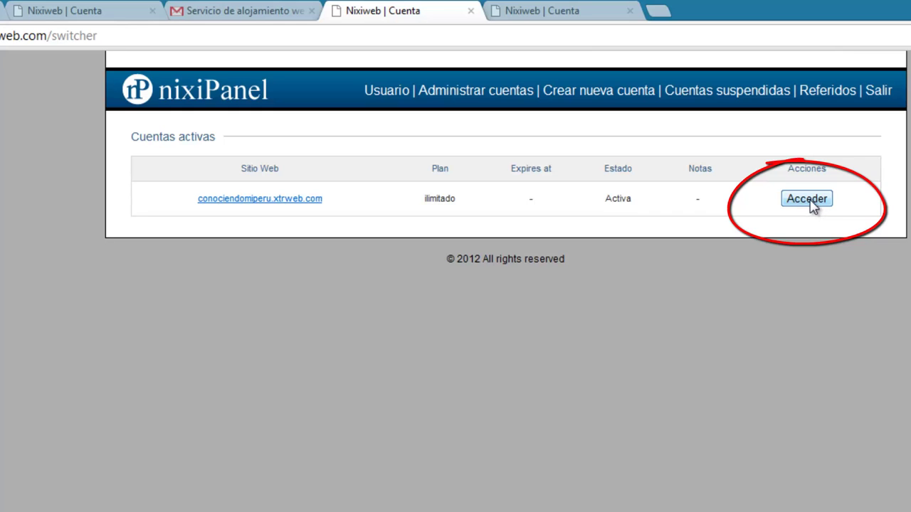
# Enter the conociendomiperu.xtrweb.com control panel and close the leftover Cuenta and page-not-found tabs.
pyautogui.click(809, 201)
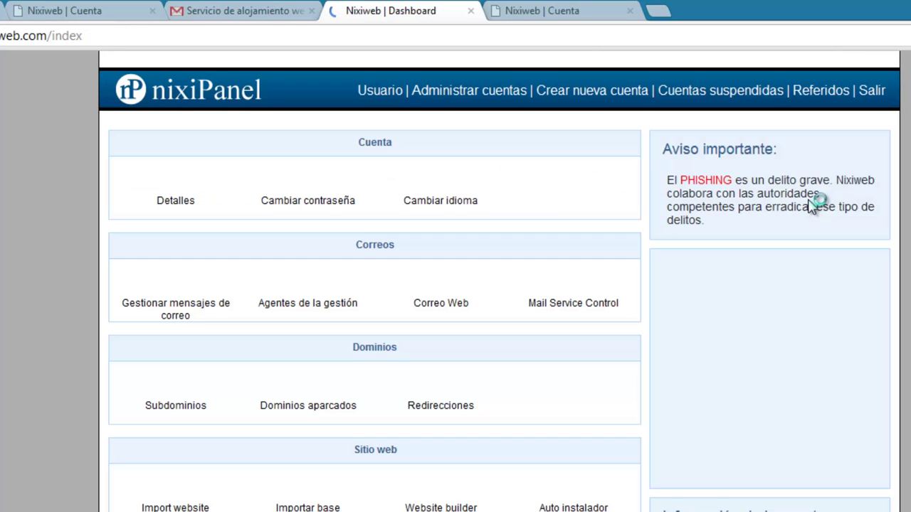
pyautogui.click(563, 16)
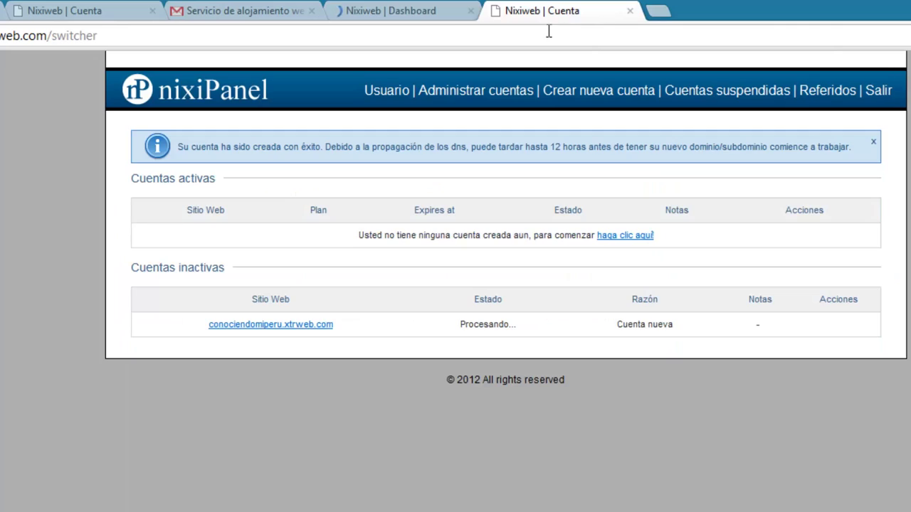
pyautogui.click(313, 324)
pyautogui.click(629, 11)
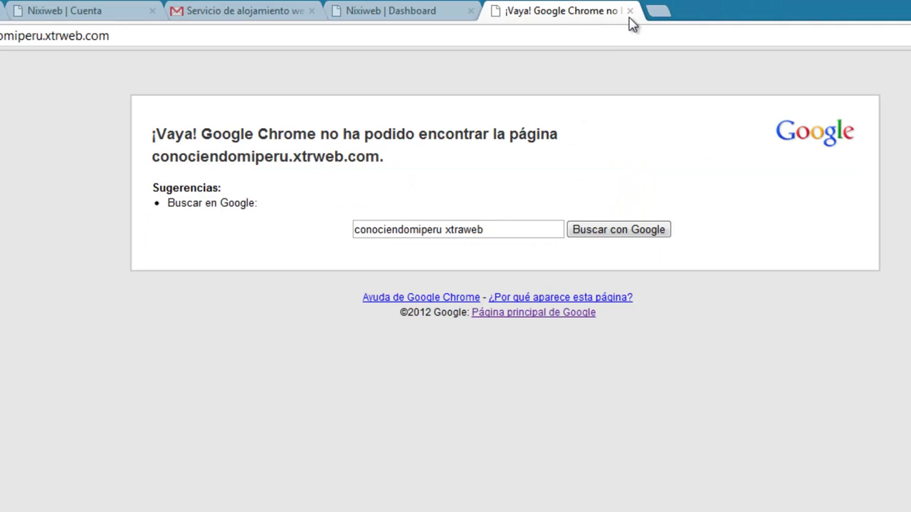
pyautogui.click(630, 11)
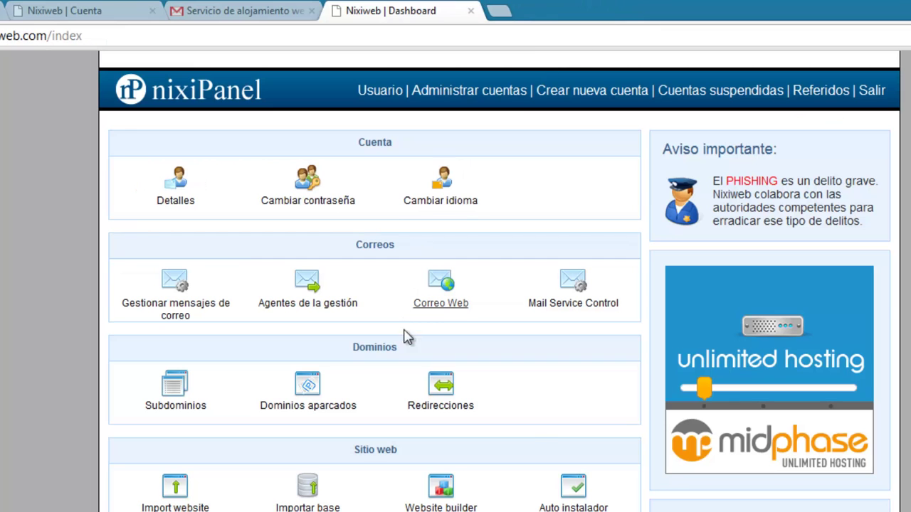
# Scroll through the dashboard, briefly open the Admin de archivos file manager, then close it.
pyautogui.scroll(-1, 530, 459)
pyautogui.scroll(-2, 534, 462)
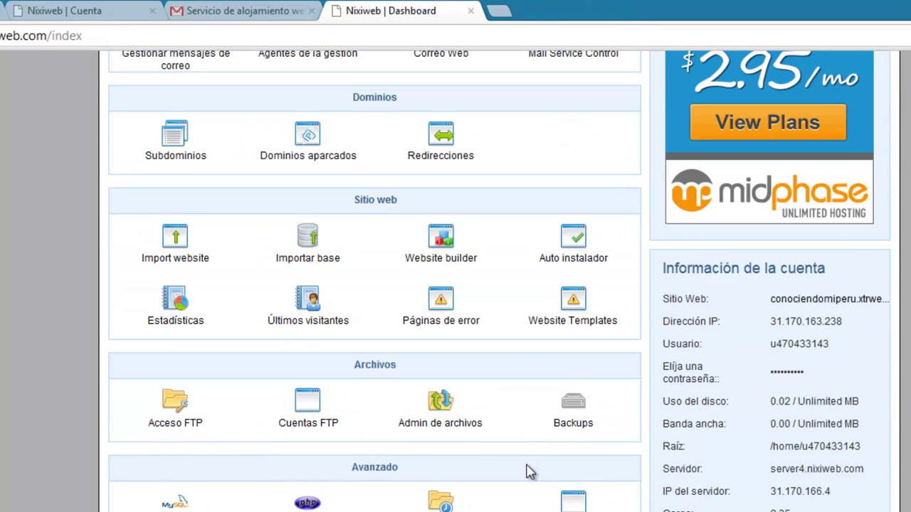
pyautogui.scroll(-1, 518, 442)
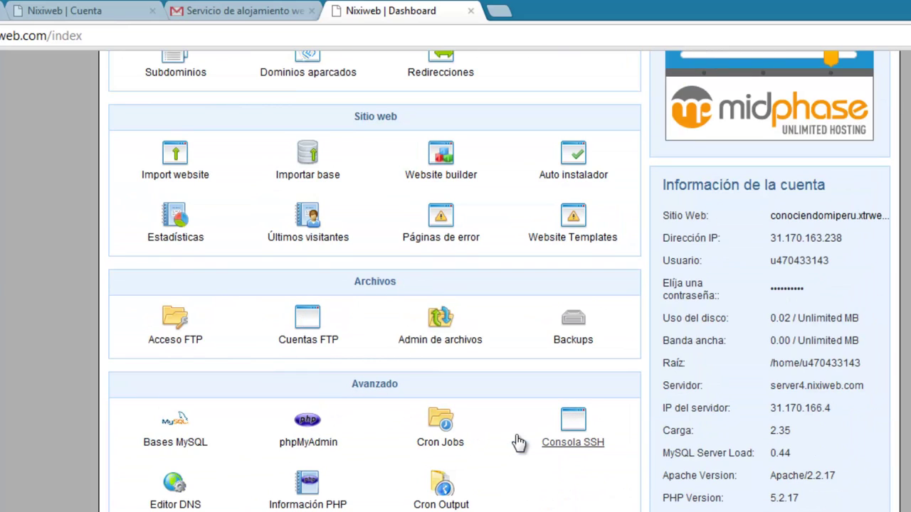
pyautogui.scroll(-1, 517, 441)
pyautogui.scroll(5, 517, 442)
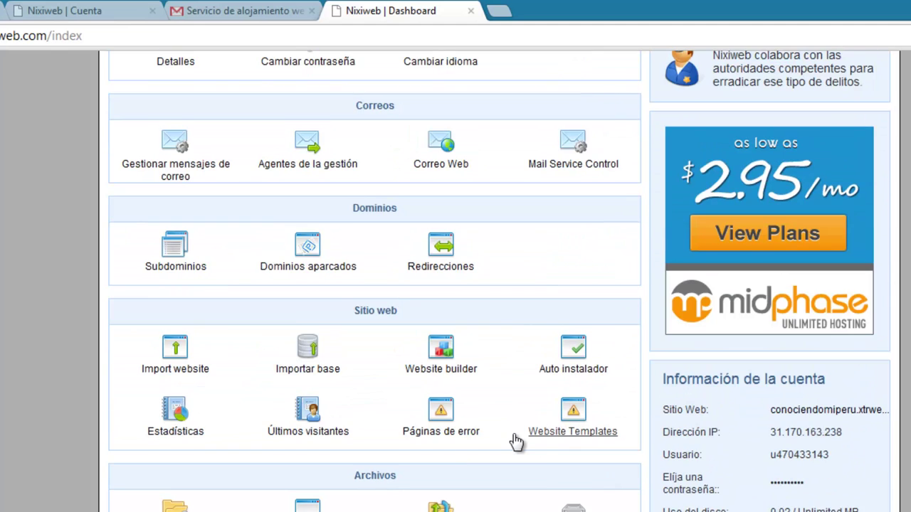
pyautogui.scroll(-4, 518, 441)
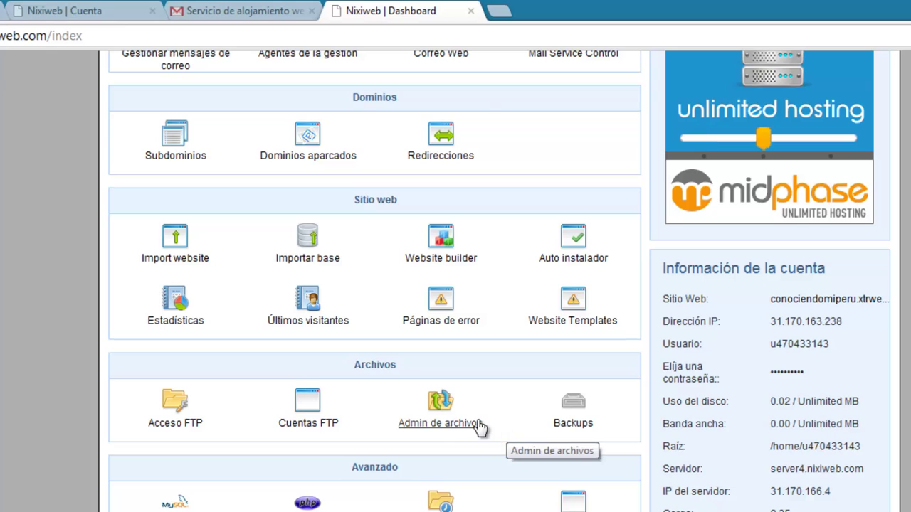
pyautogui.click(439, 410)
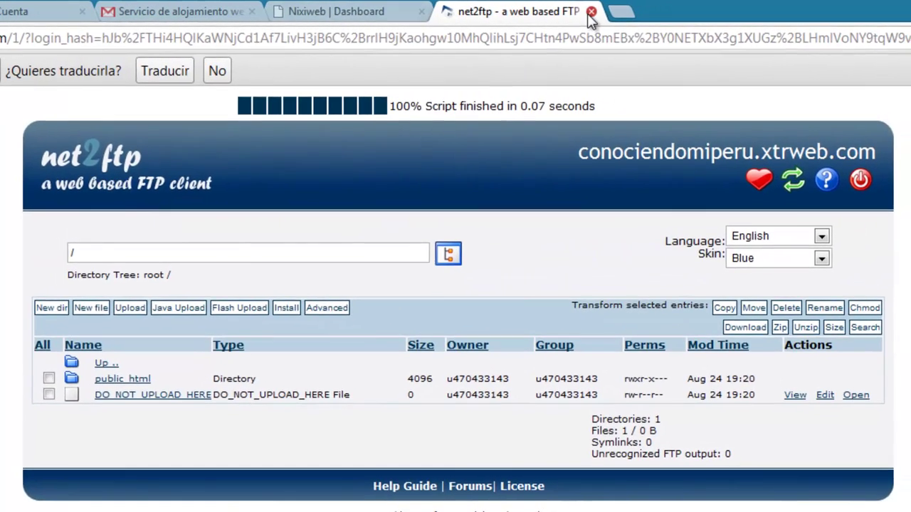
pyautogui.click(627, 11)
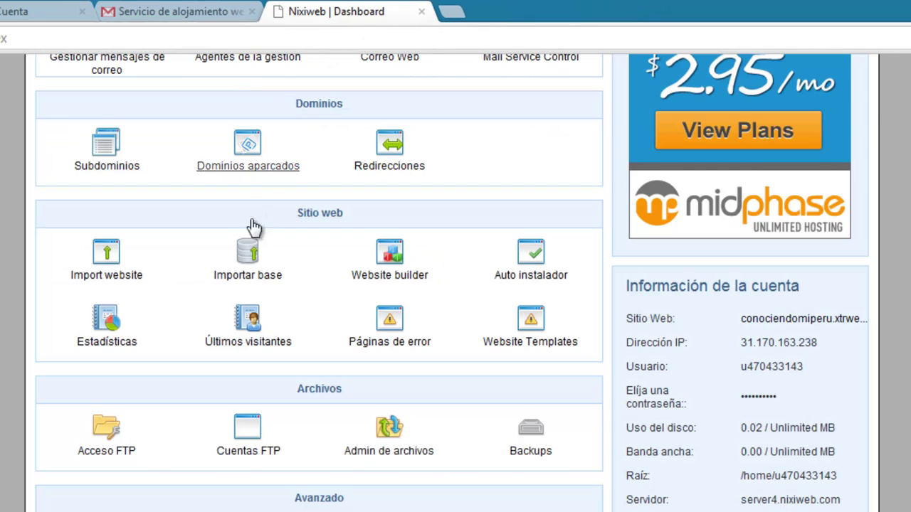
# Re-enter the site's dashboard via Administrar cuentas, then bring up the Gmail hosting-activation email.
pyautogui.scroll(3, 317, 286)
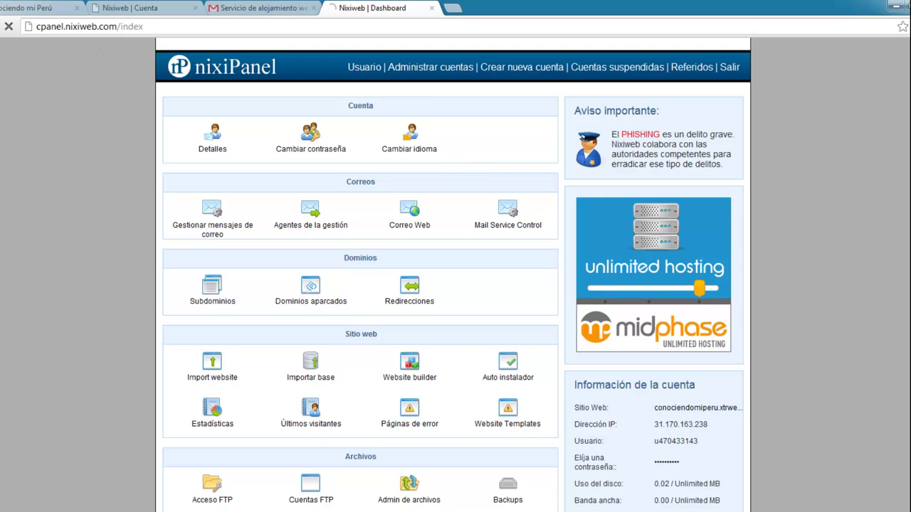
pyautogui.click(3, 26)
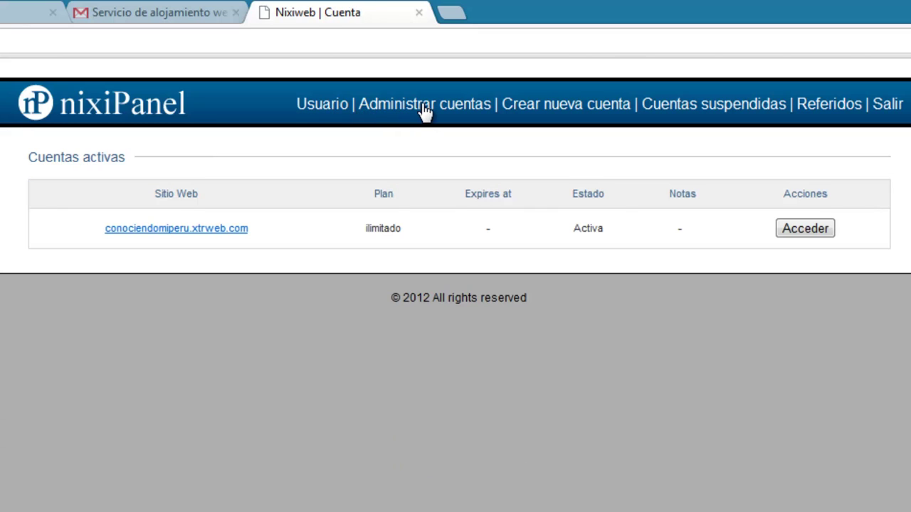
pyautogui.click(122, 112)
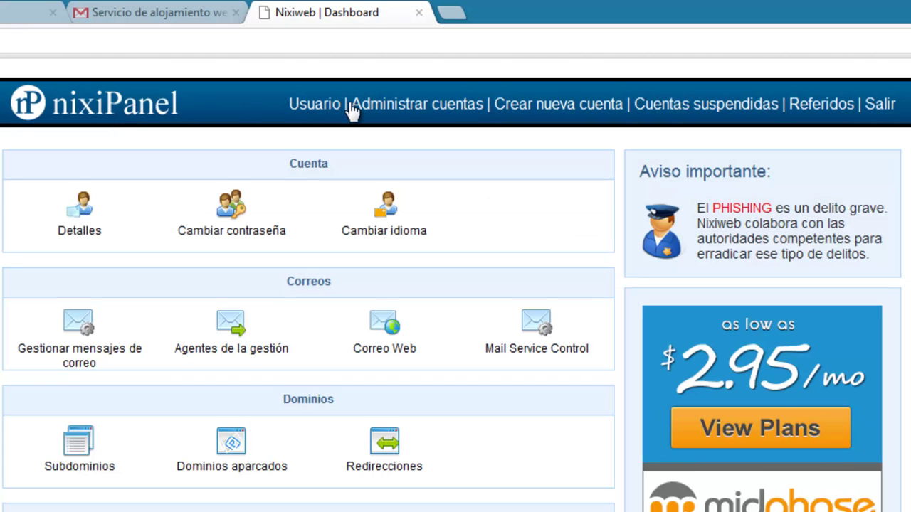
pyautogui.click(395, 108)
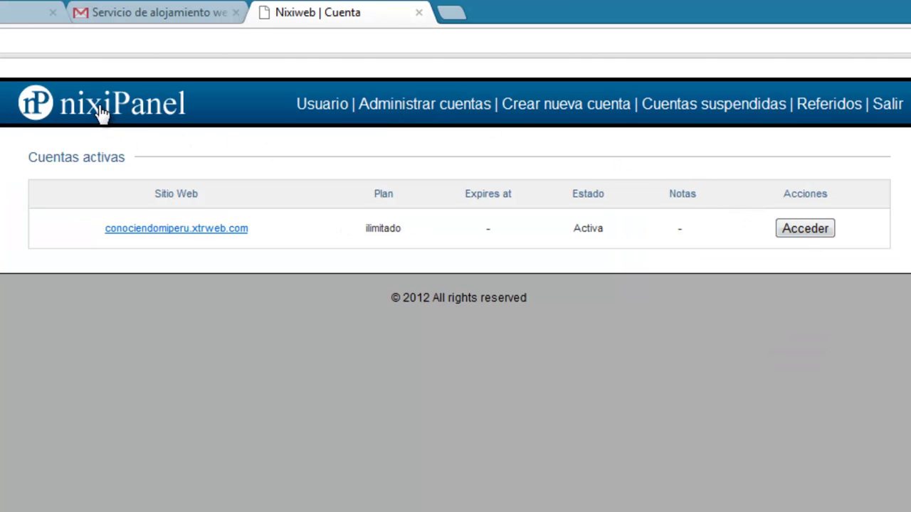
pyautogui.click(818, 227)
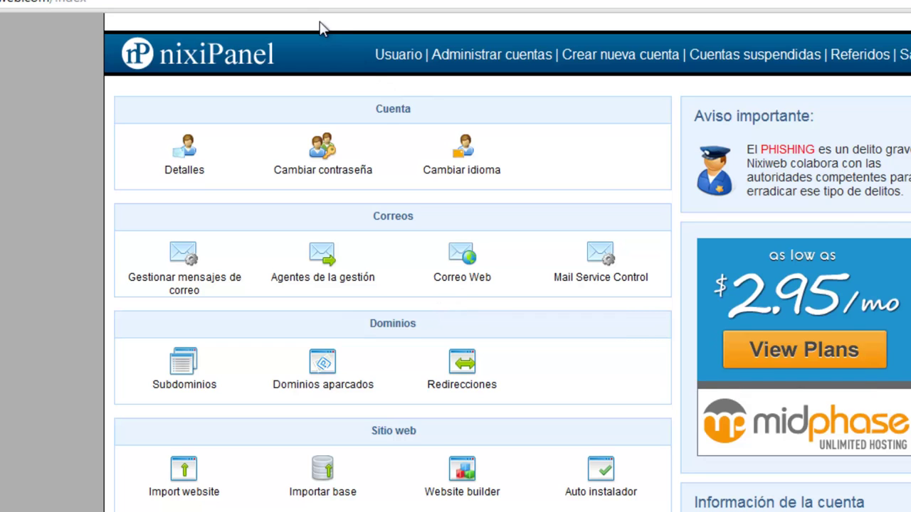
pyautogui.click(320, 2)
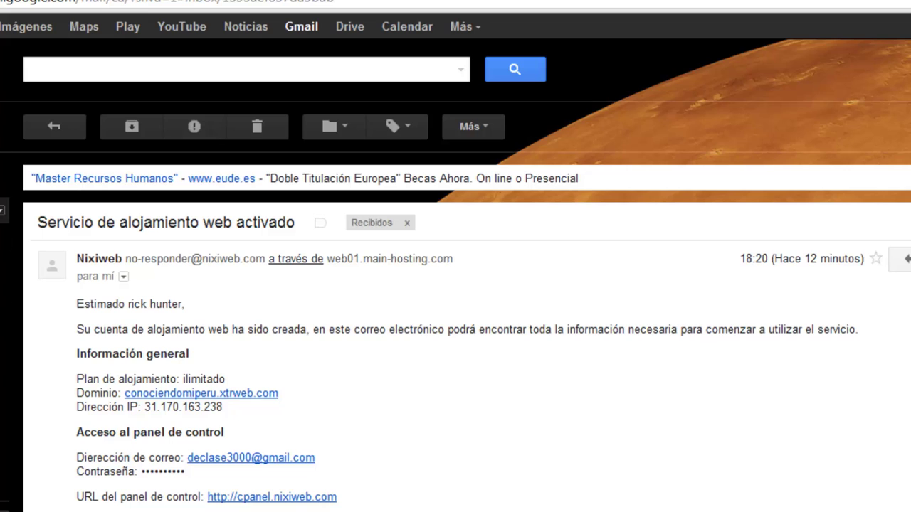
# Highlight the 'Servicio de alojamiento web activado' subject, then return to the nixiPanel Dashboard.
pyautogui.moveTo(46, 225); pyautogui.dragTo(296, 227)
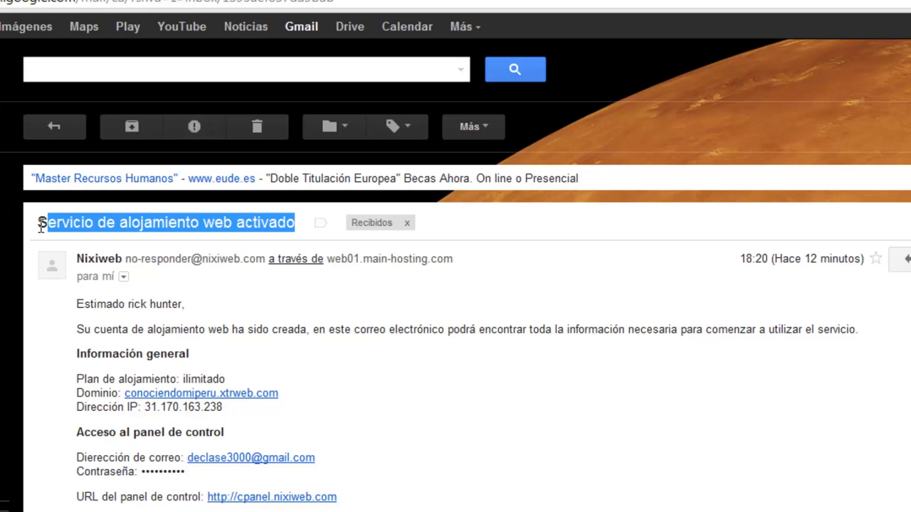
pyautogui.moveTo(38, 225); pyautogui.dragTo(294, 222)
pyautogui.click(419, 4)
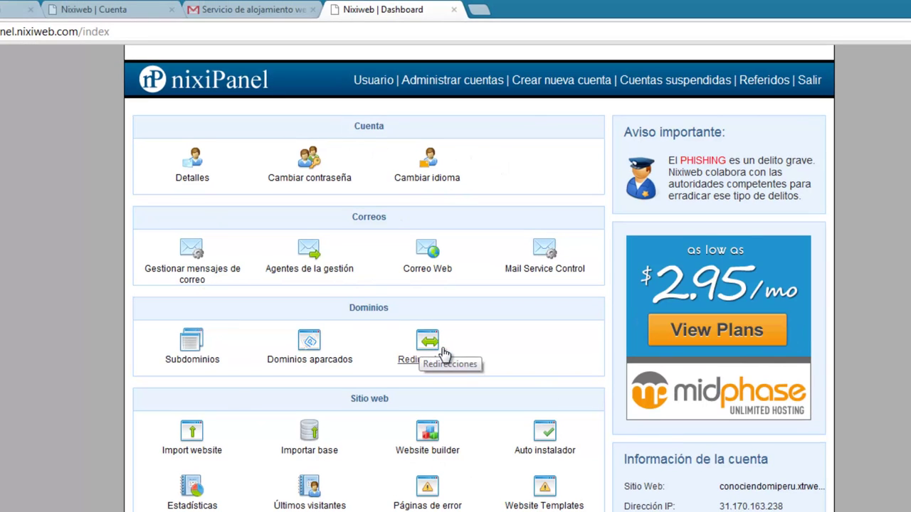
# Highlight the Archivos section and launch Admin de archivos, opening net2ftp on the site root.
pyautogui.scroll(-3, 442, 354)
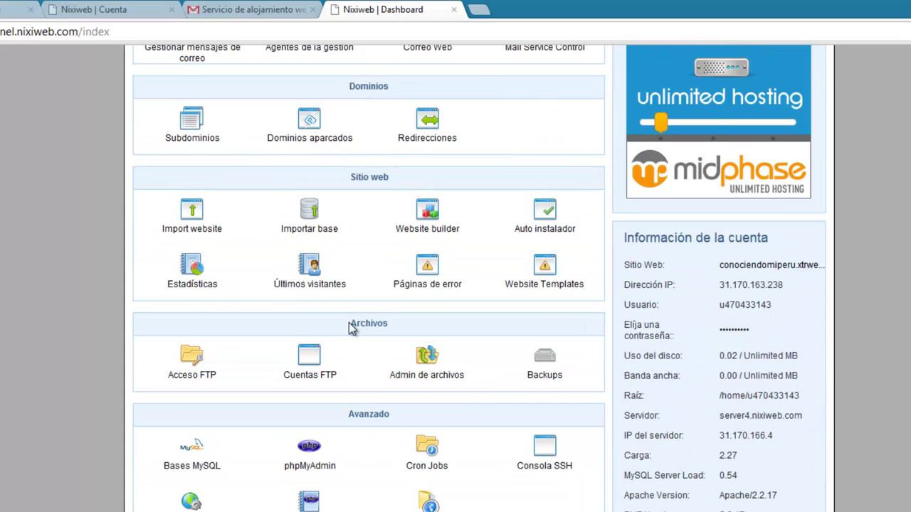
pyautogui.moveTo(350, 324); pyautogui.dragTo(388, 324)
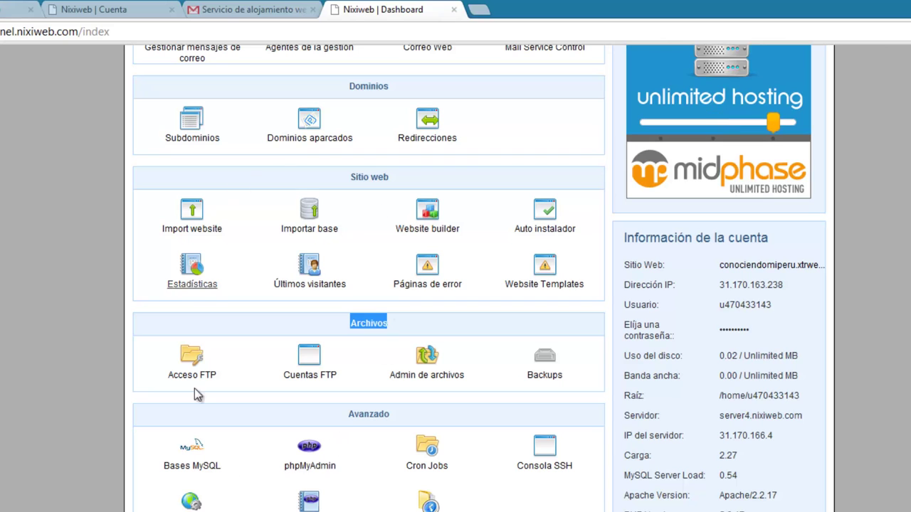
pyautogui.click(454, 379)
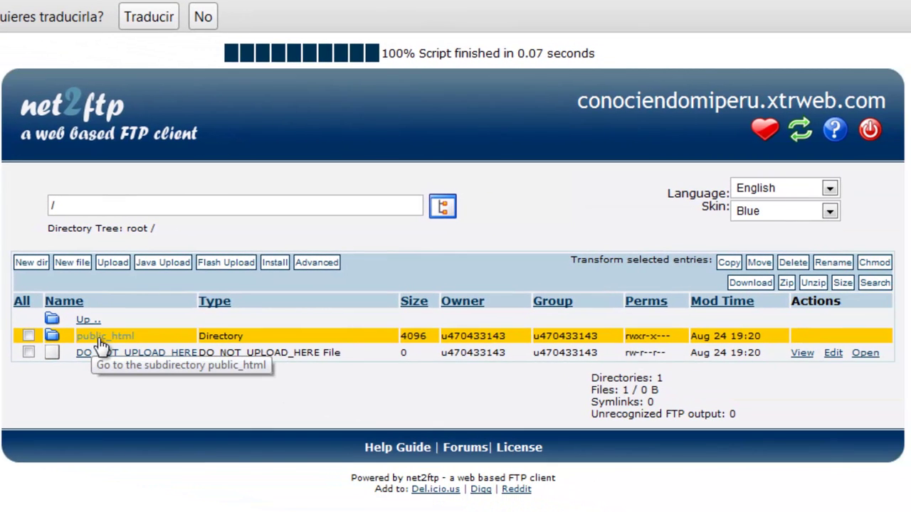
# Open public_html, showing .htaccess and default.php, and set net2ftp's language to Spanish.
pyautogui.click(101, 345)
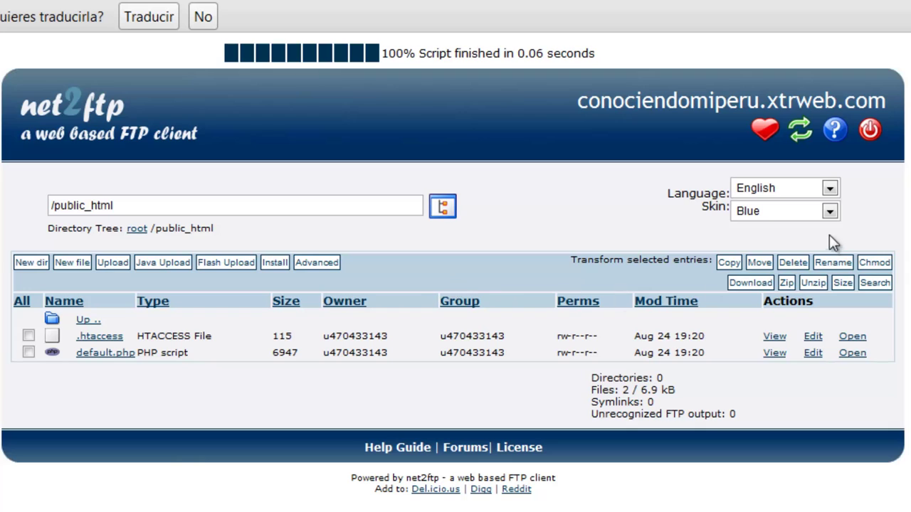
pyautogui.click(831, 189)
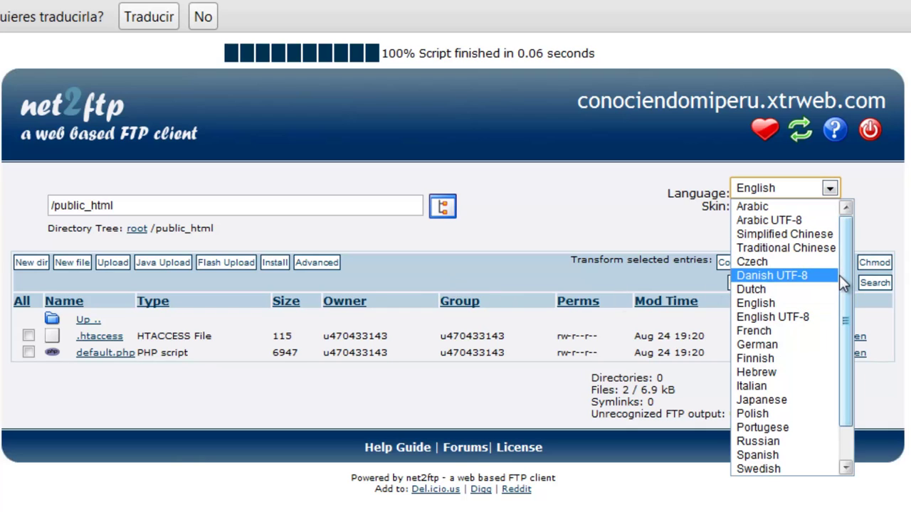
pyautogui.scroll(-1, 845, 289)
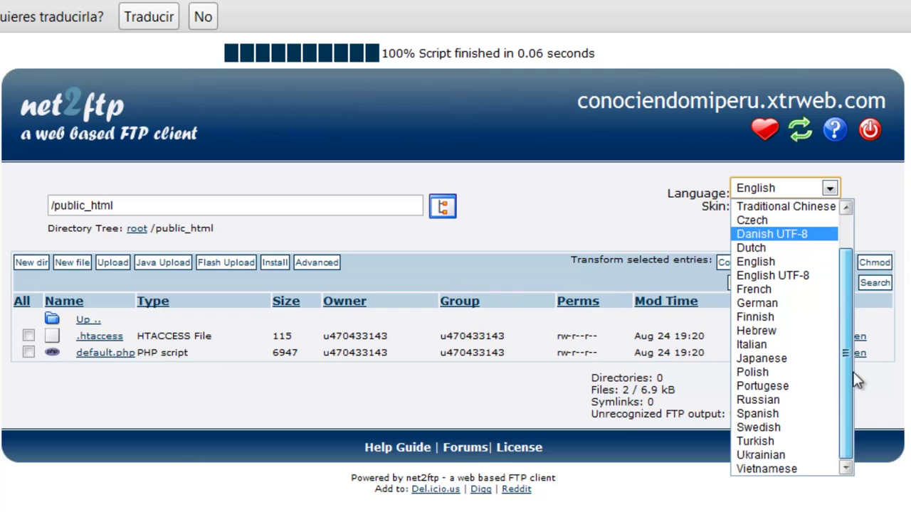
pyautogui.click(788, 411)
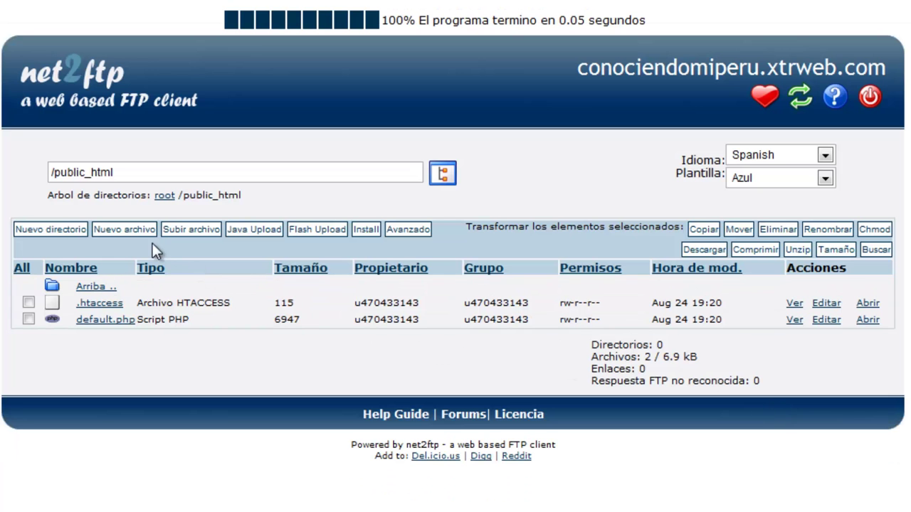
pyautogui.click(192, 229)
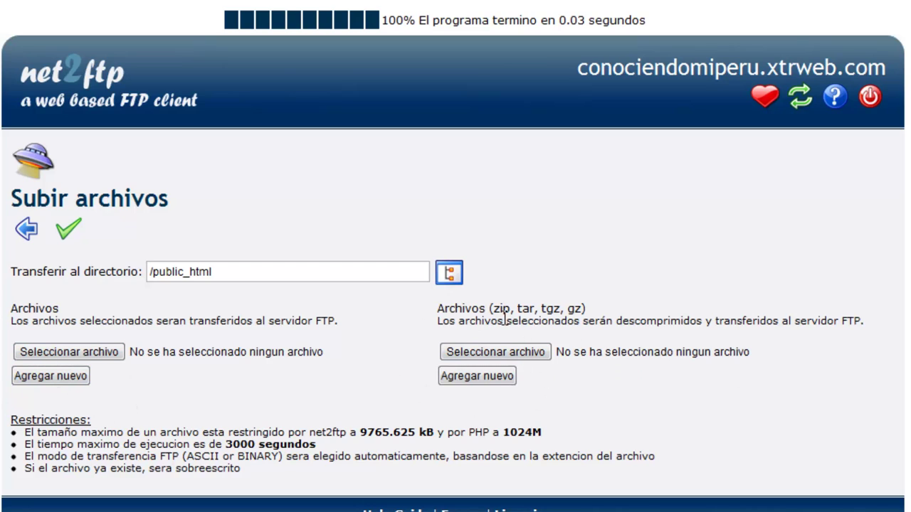
pyautogui.moveTo(493, 308); pyautogui.dragTo(511, 308)
pyautogui.moveTo(518, 308); pyautogui.dragTo(583, 308)
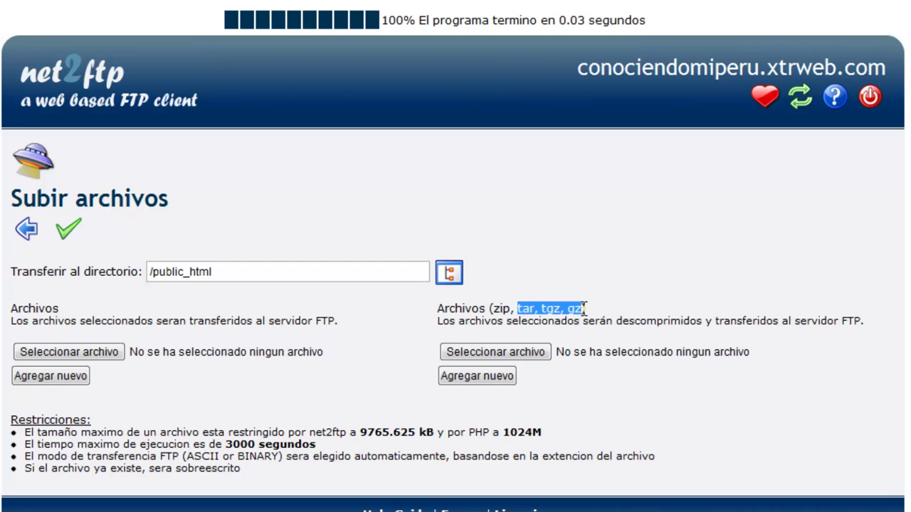
pyautogui.click(508, 309)
pyautogui.doubleClick(507, 308)
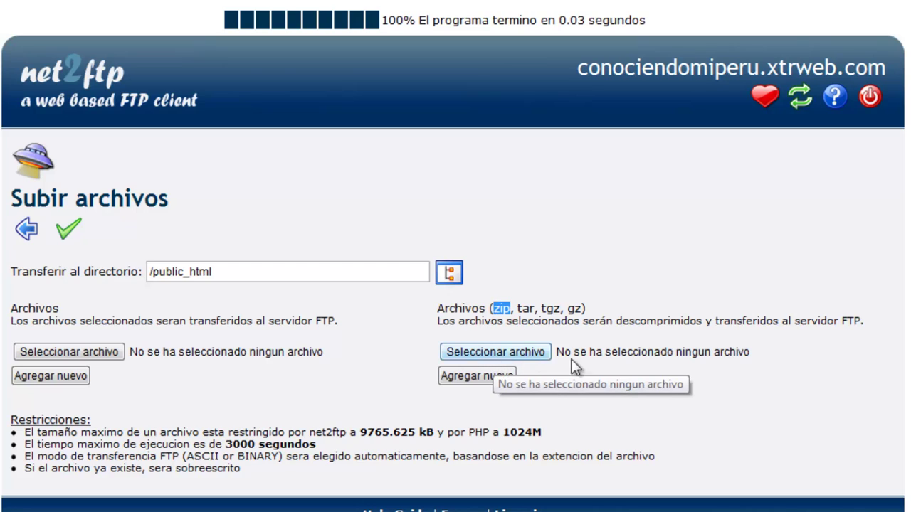
# Upload miweb.zip from Escritorio into /public_html for unpacking, then highlight the conociendomiperu site name.
pyautogui.click(532, 355)
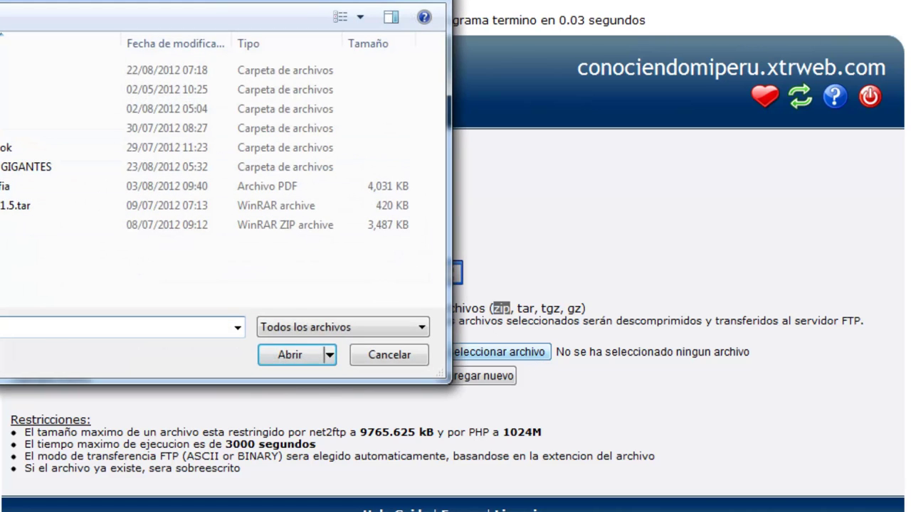
pyautogui.click(39, 98)
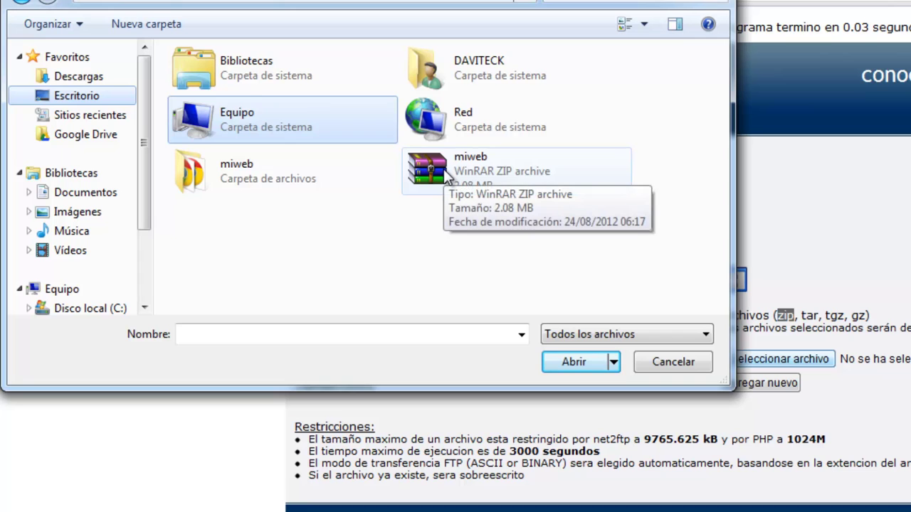
pyautogui.click(445, 186)
pyautogui.click(573, 362)
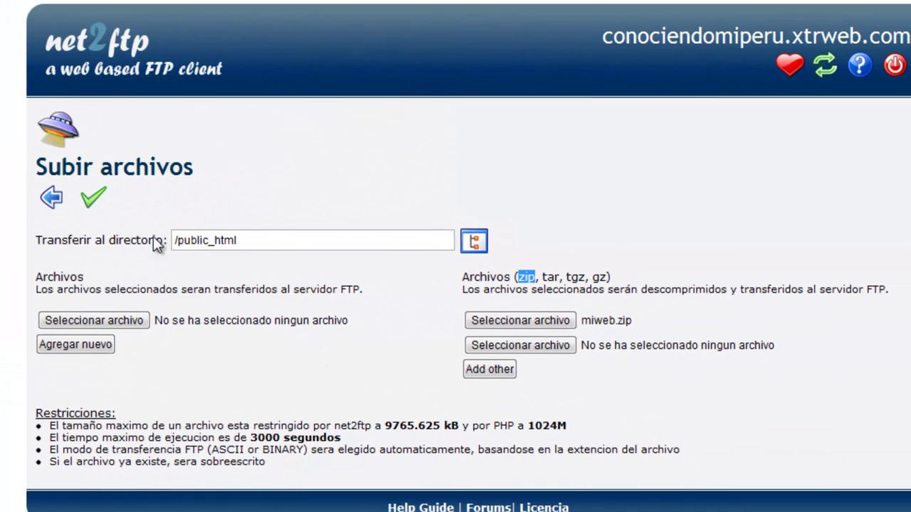
pyautogui.click(95, 204)
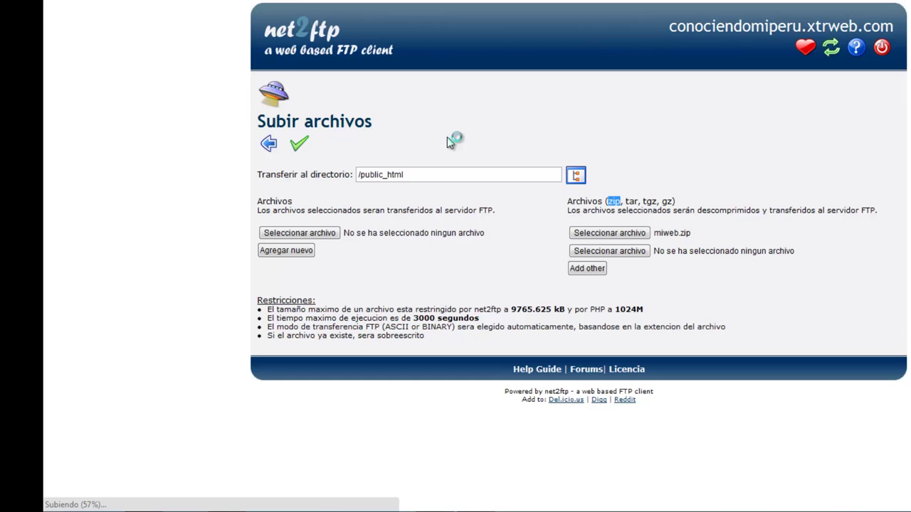
pyautogui.moveTo(671, 26); pyautogui.dragTo(803, 26)
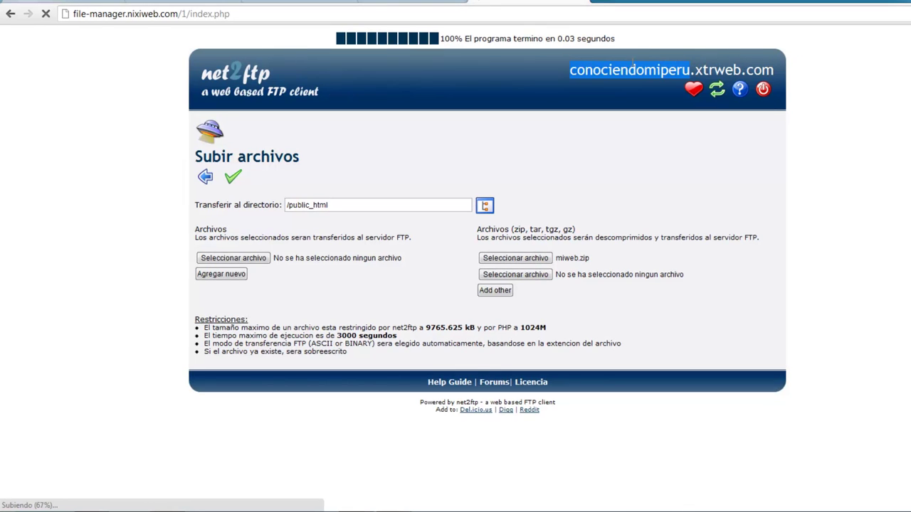
pyautogui.click(589, 72)
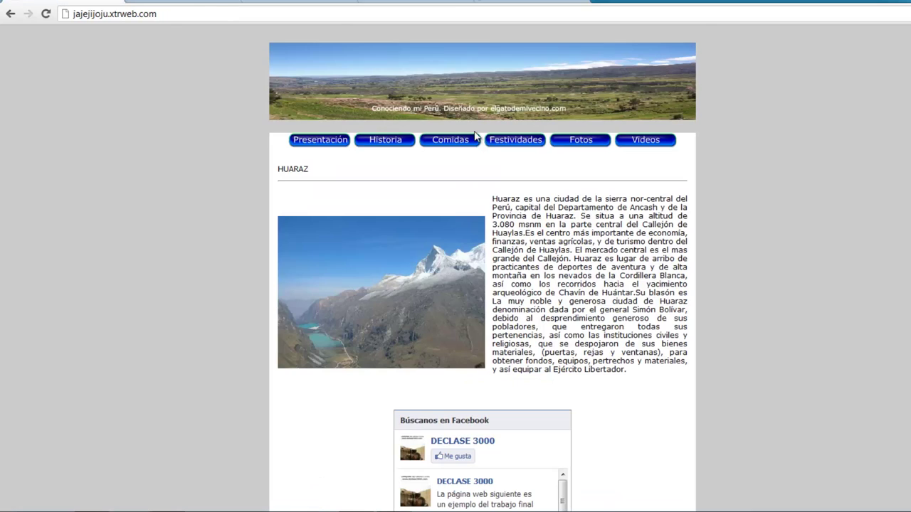
# Scroll down and back up through the jajejijoju.xtrweb.com Huaraz page.
pyautogui.scroll(-5, 847, 377)
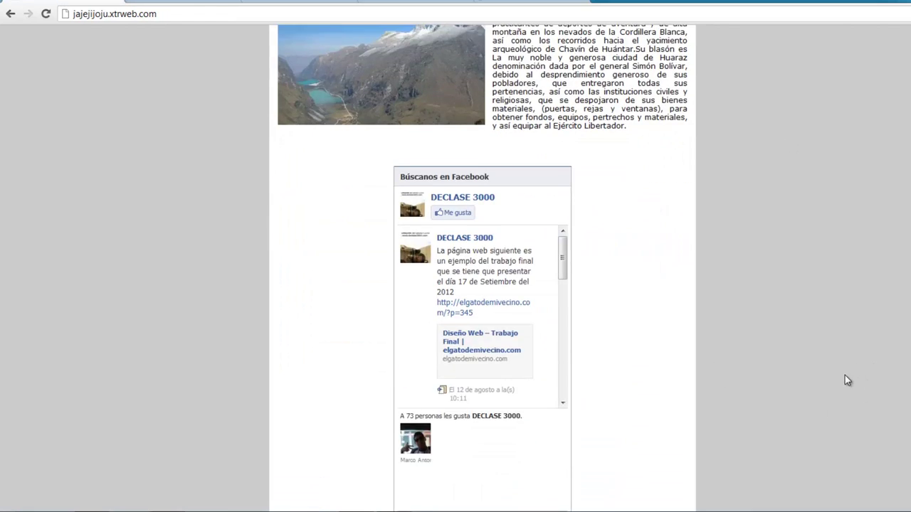
pyautogui.scroll(5, 846, 386)
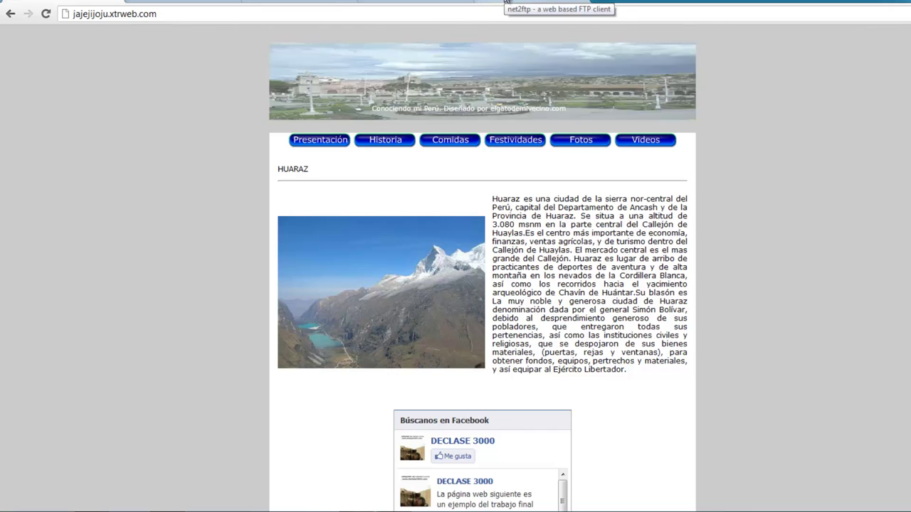
# Switch to net2ftp and scroll the results listing miweb.zip's files unpacked into /public_html/miweb.
pyautogui.click(507, 2)
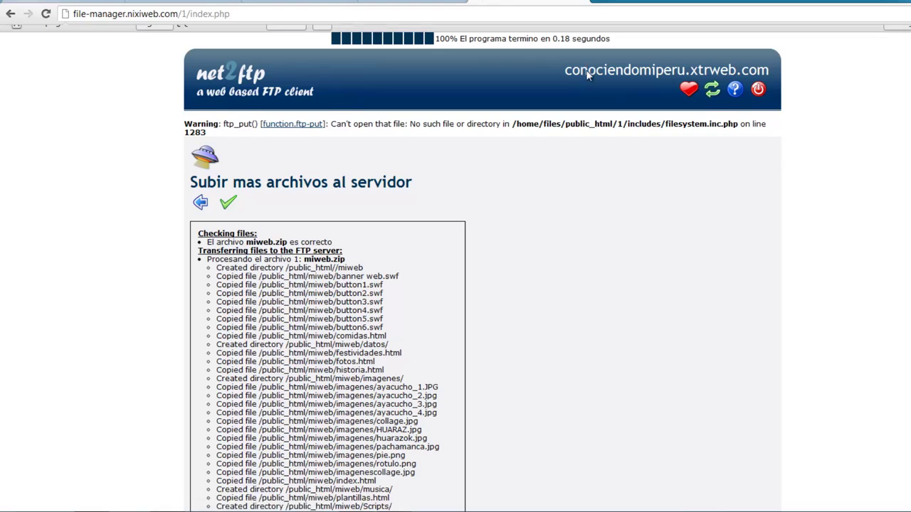
pyautogui.scroll(-2, 522, 300)
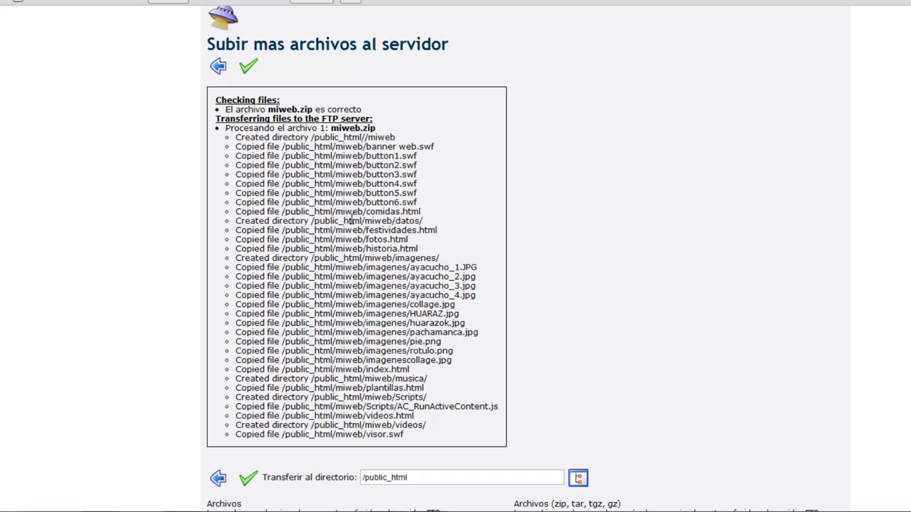
pyautogui.scroll(-2, 451, 341)
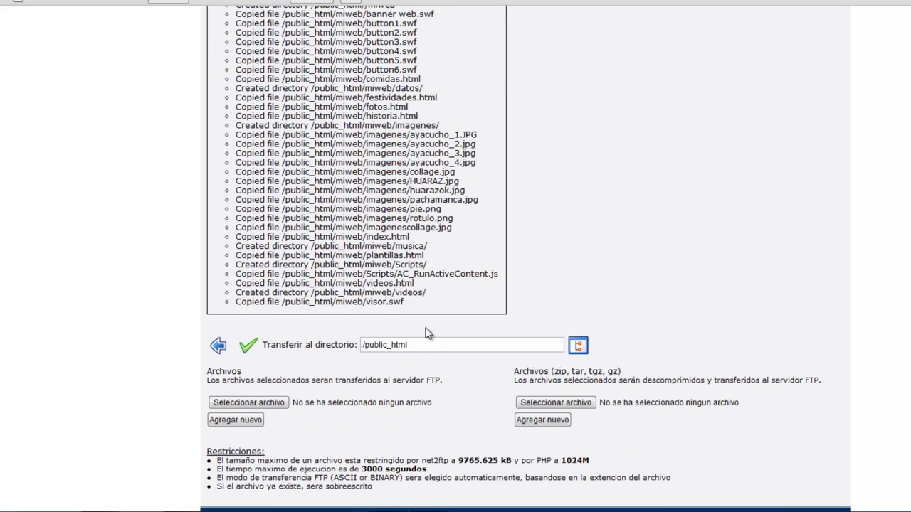
pyautogui.scroll(4, 422, 317)
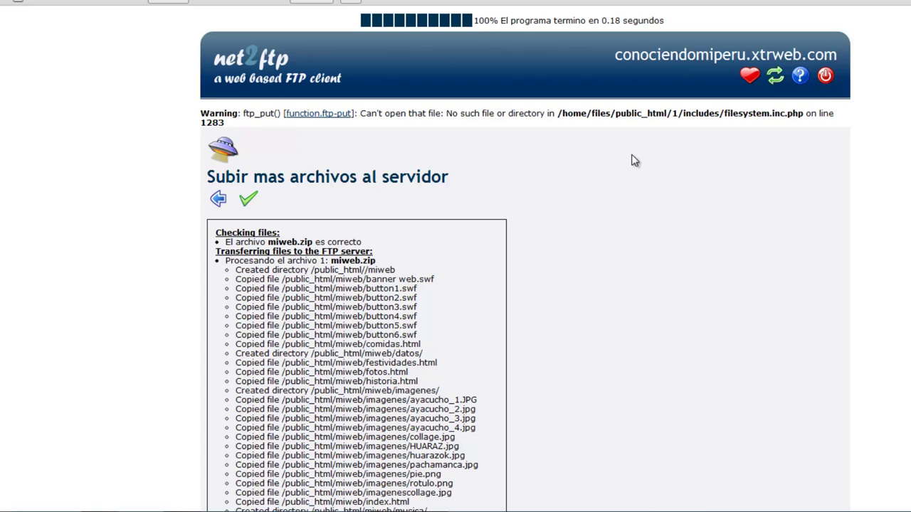
# Return to public_html, inspect the miweb folder's contents, then go back to the nixiPanel Dashboard.
pyautogui.click(218, 199)
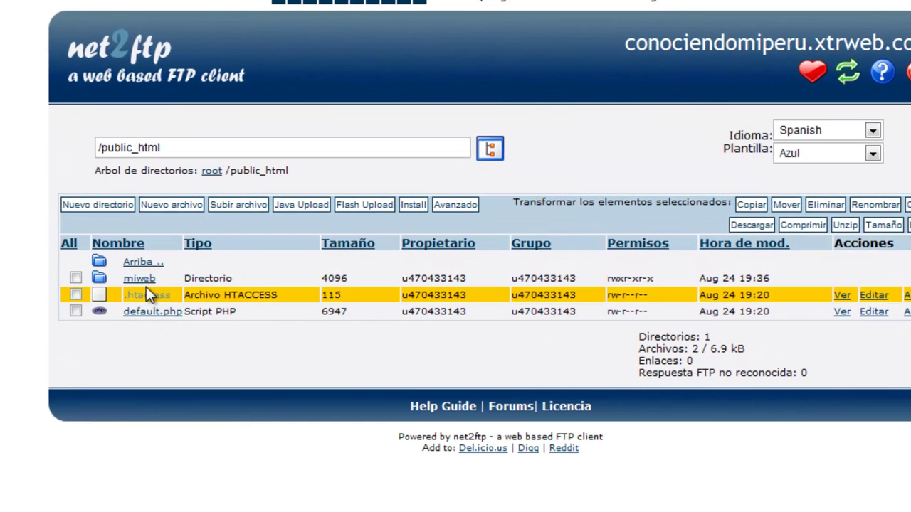
pyautogui.click(146, 283)
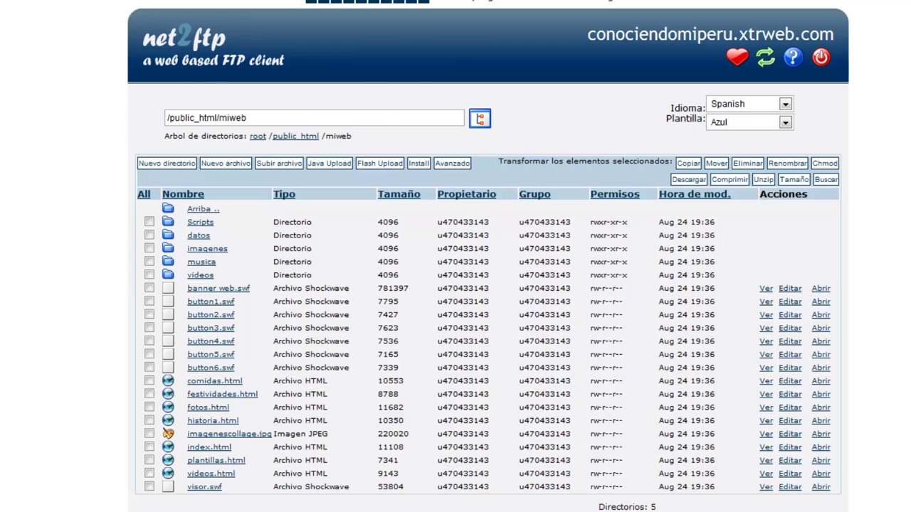
pyautogui.hotkey('alt', 'Left')
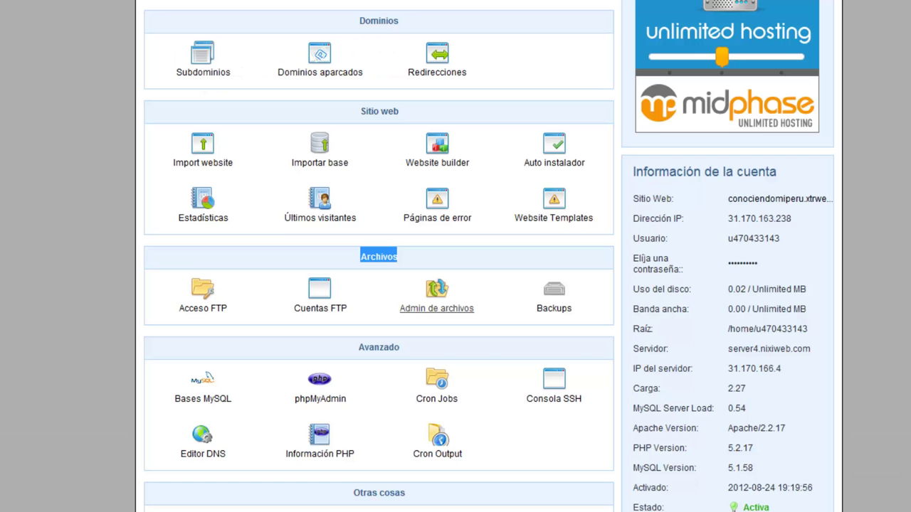
# Reopen Admin de archivos and enter /public_html, now holding miweb, .htaccess and default.php.
pyautogui.click(436, 313)
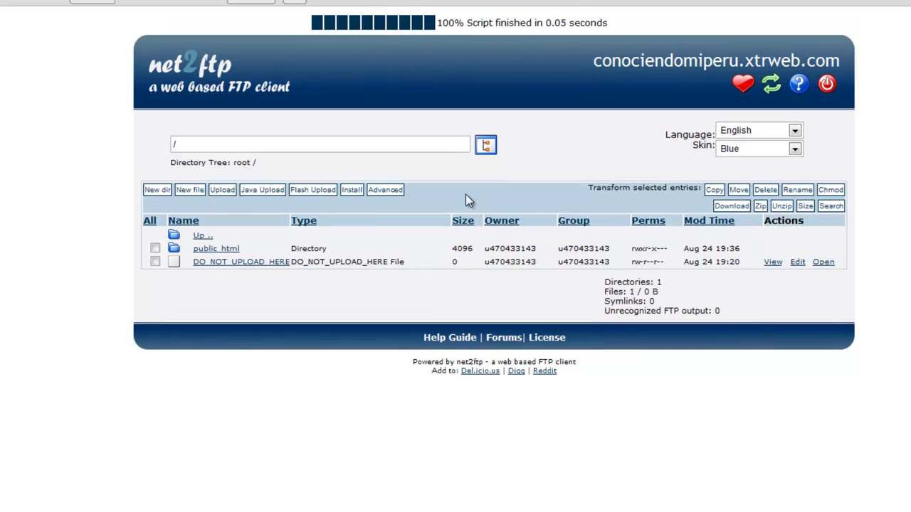
pyautogui.click(227, 250)
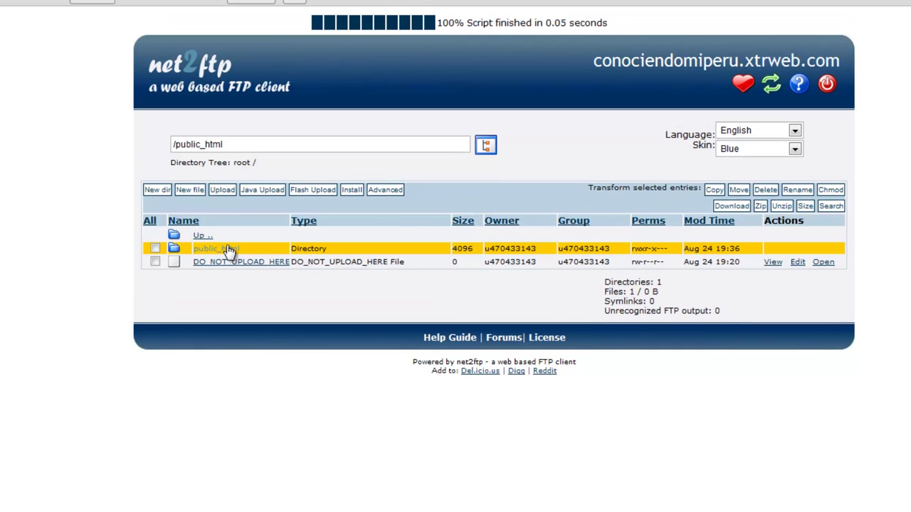
pyautogui.scroll(1, 220, 235)
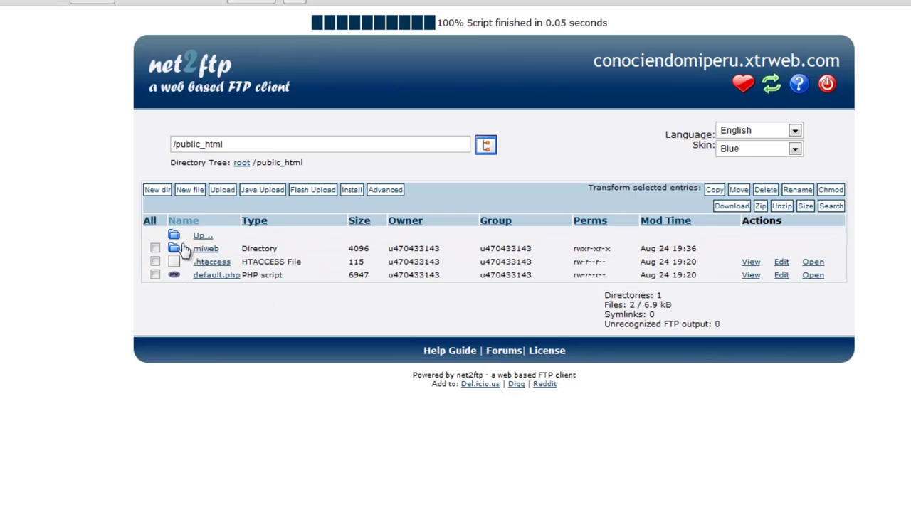
# Open the miweb folder and select the Scripts, datos, imagenes, musica and videos folders.
pyautogui.click(212, 253)
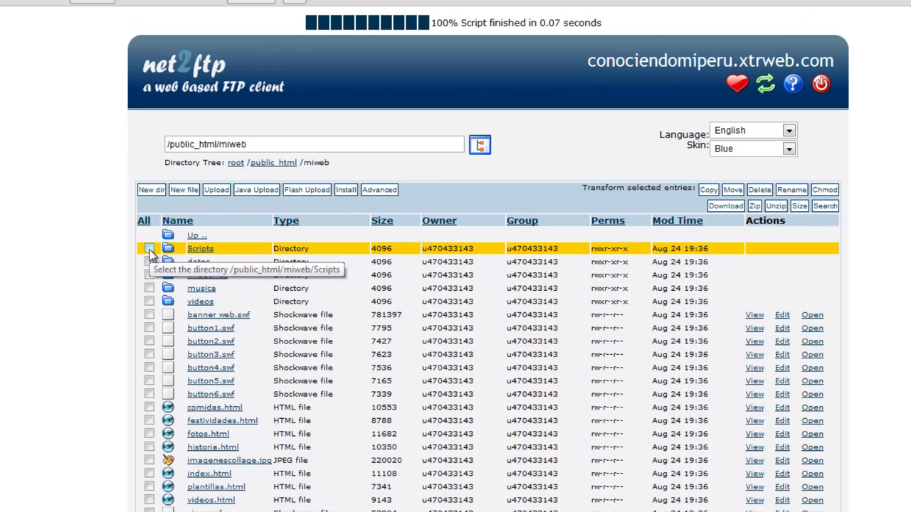
pyautogui.click(150, 249)
pyautogui.click(150, 262)
pyautogui.click(149, 275)
pyautogui.click(149, 288)
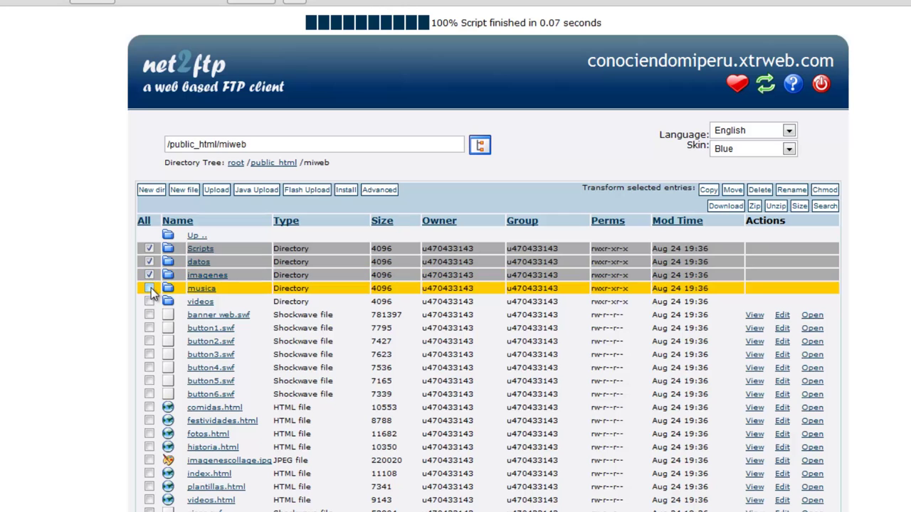
pyautogui.click(149, 302)
# Select banner web.swf, button1–6.swf, the HTML pages and imagenescollage.jpg.
pyautogui.click(150, 315)
pyautogui.click(150, 328)
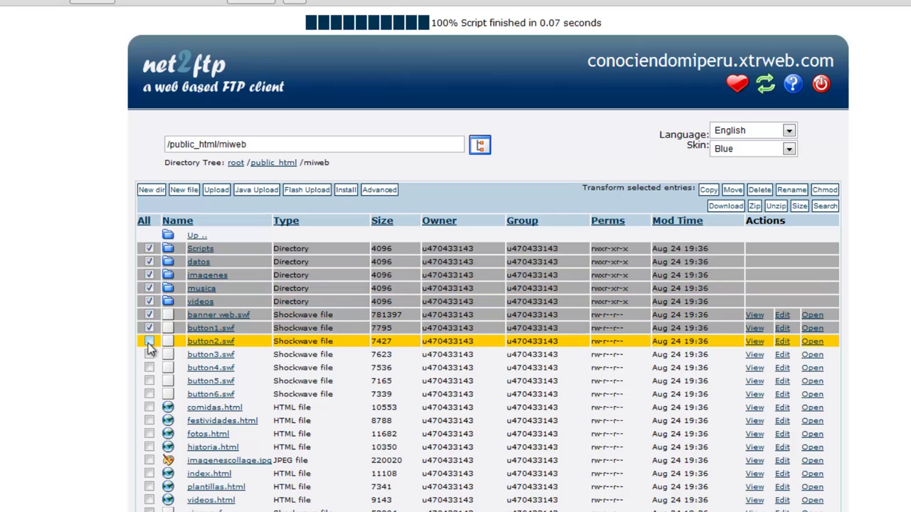
pyautogui.click(150, 341)
pyautogui.click(150, 354)
pyautogui.click(150, 368)
pyautogui.click(150, 381)
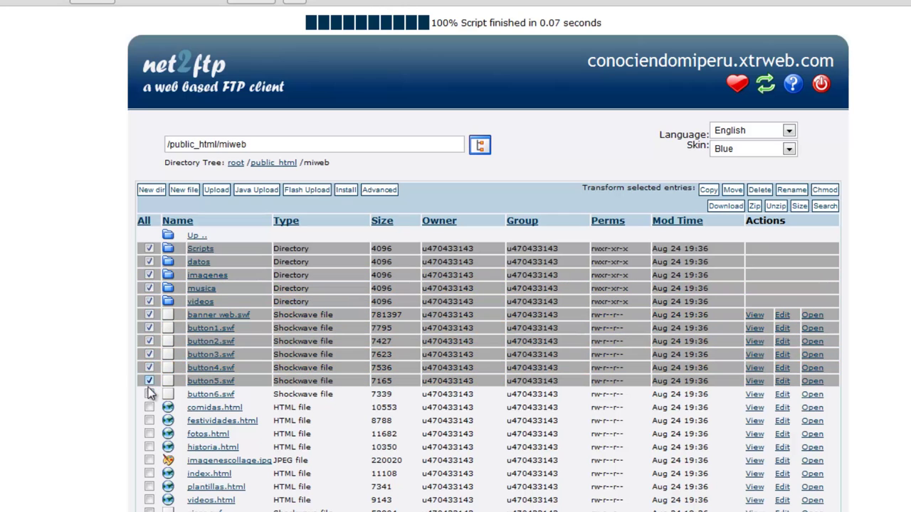
pyautogui.click(150, 394)
pyautogui.click(150, 408)
pyautogui.click(149, 421)
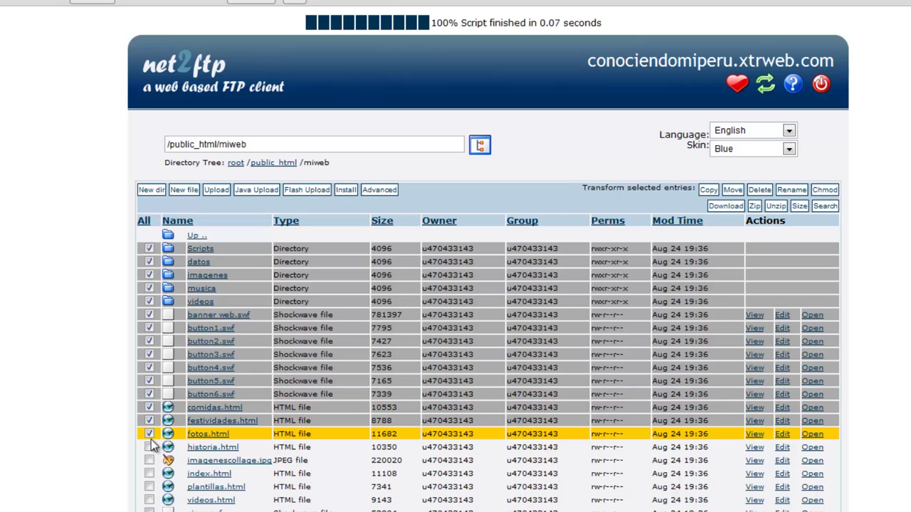
pyautogui.click(149, 434)
pyautogui.click(150, 447)
pyautogui.click(149, 461)
pyautogui.click(149, 474)
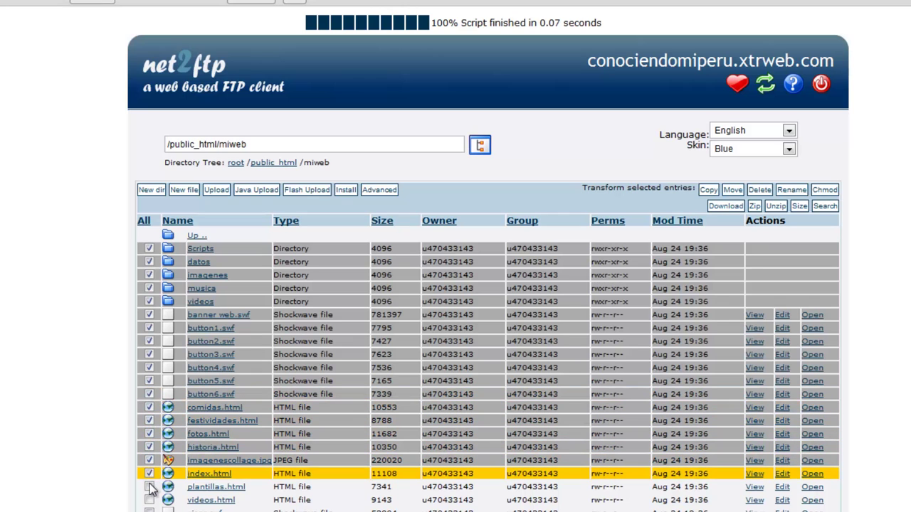
pyautogui.click(149, 487)
pyautogui.click(149, 500)
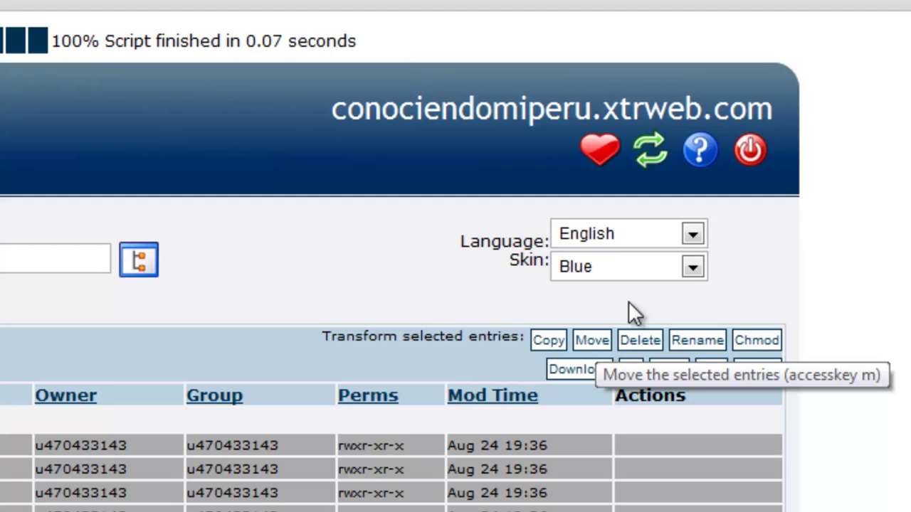
# Keep the interface in English and bring up the Move form for the selected entries.
pyautogui.click(691, 233)
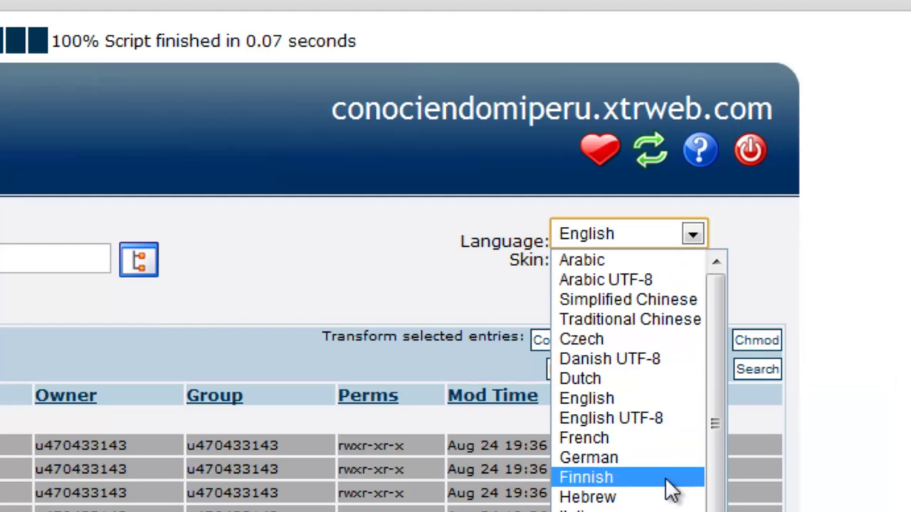
pyautogui.click(767, 278)
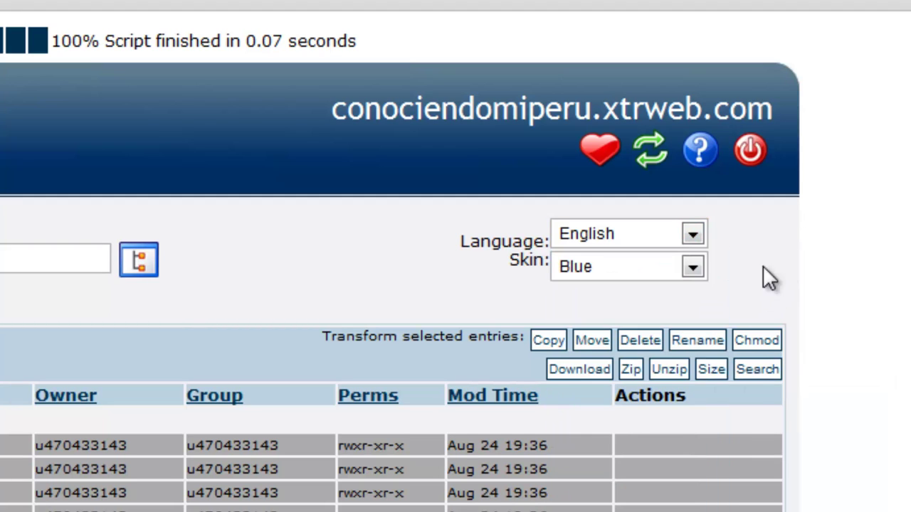
pyautogui.click(592, 340)
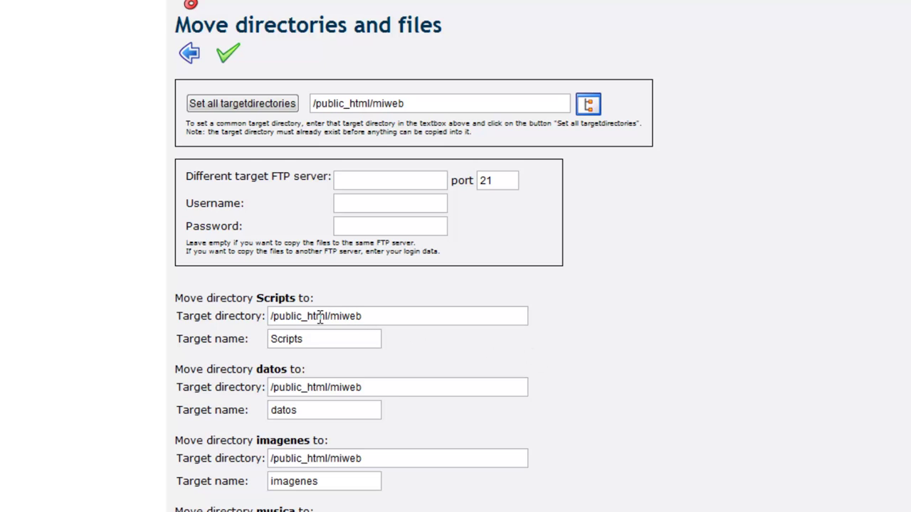
# Strip /miweb from the Scripts, datos and imagenes target directories.
pyautogui.click(331, 316)
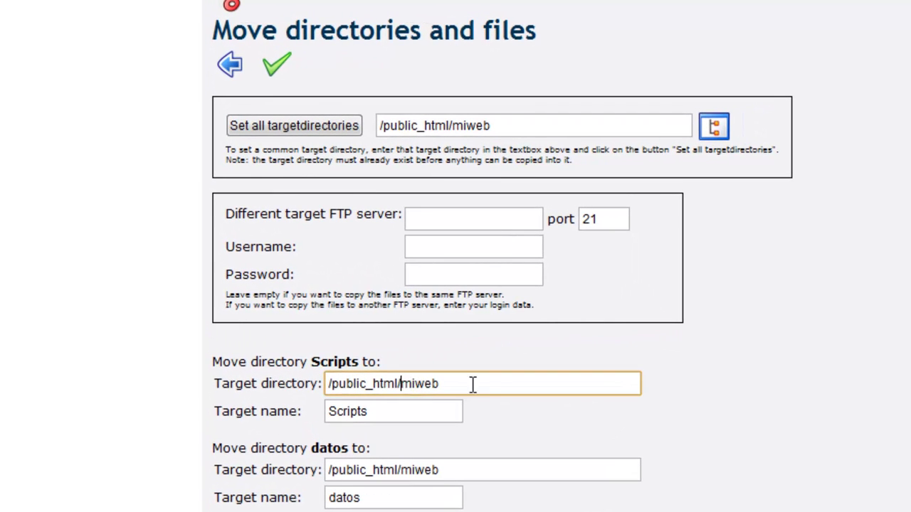
pyautogui.keyDown('shift'); pyautogui.click(499, 384); pyautogui.keyUp('shift')
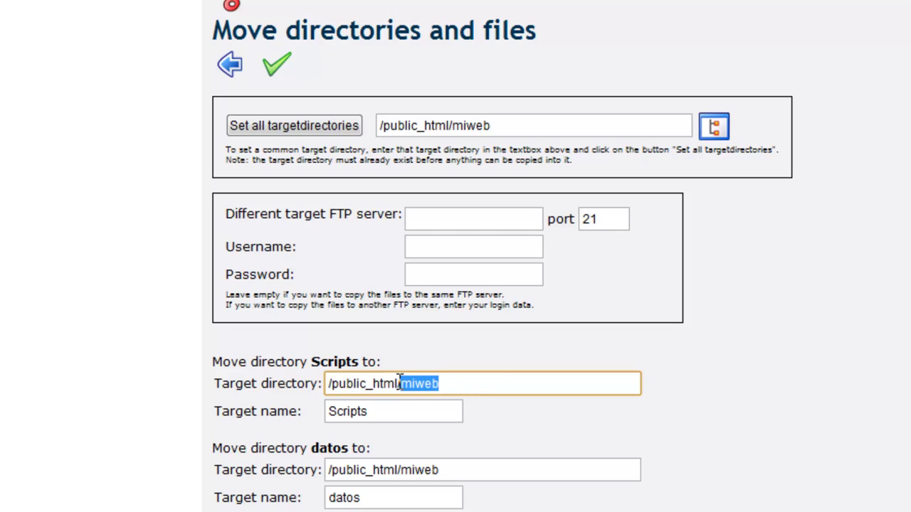
pyautogui.moveTo(400, 383); pyautogui.dragTo(473, 385)
pyautogui.press('BackSpace')
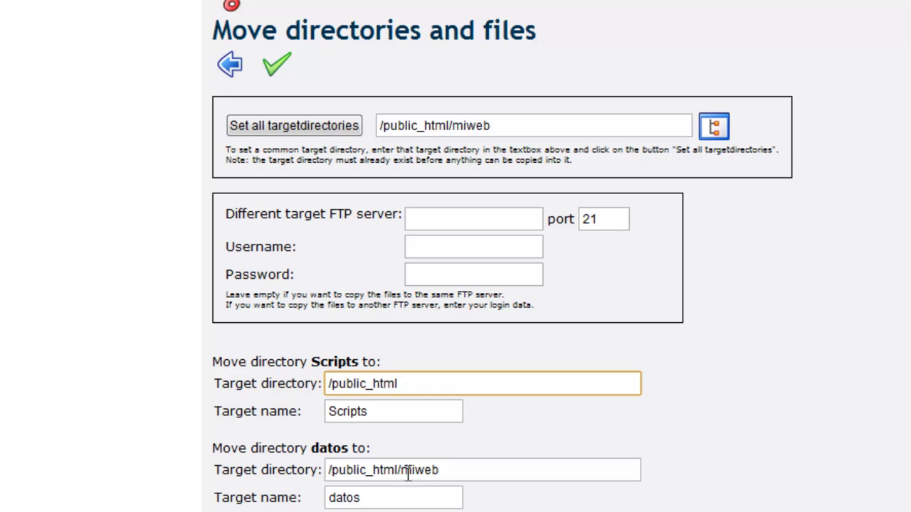
pyautogui.moveTo(402, 472); pyautogui.dragTo(461, 471)
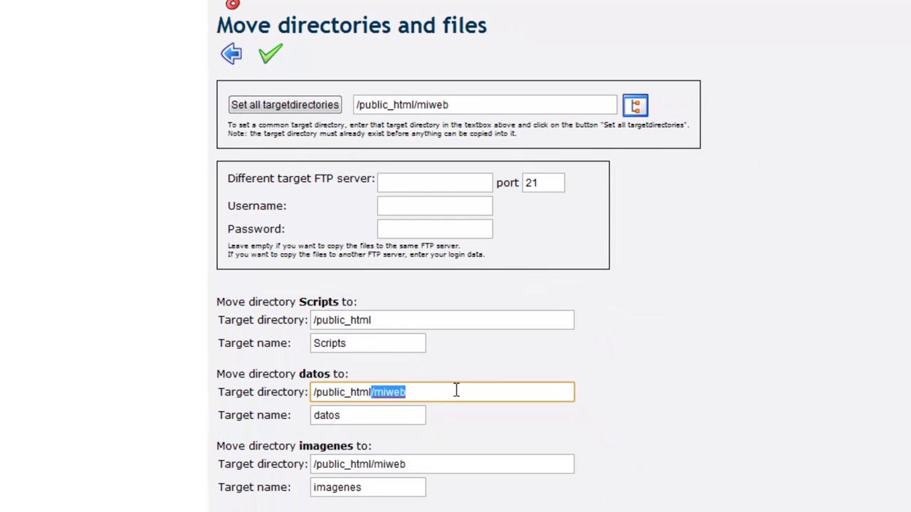
pyautogui.press('BackSpace')
pyautogui.scroll(-1, 433, 442)
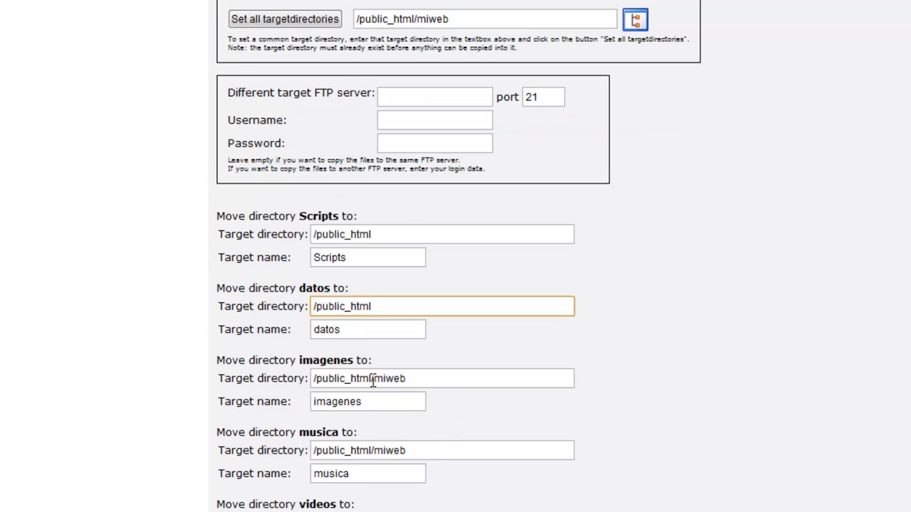
pyautogui.moveTo(373, 379); pyautogui.dragTo(463, 379)
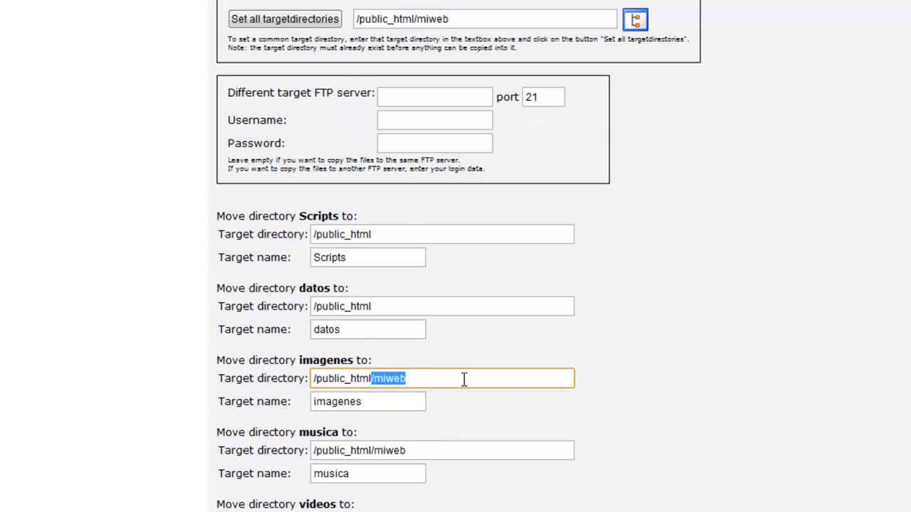
pyautogui.press('BackSpace')
# Copy /public_html and set it as target for musica, banner web.swf and videos.
pyautogui.moveTo(387, 306); pyautogui.dragTo(302, 308)
pyautogui.hotkey('ctrl', 'c')
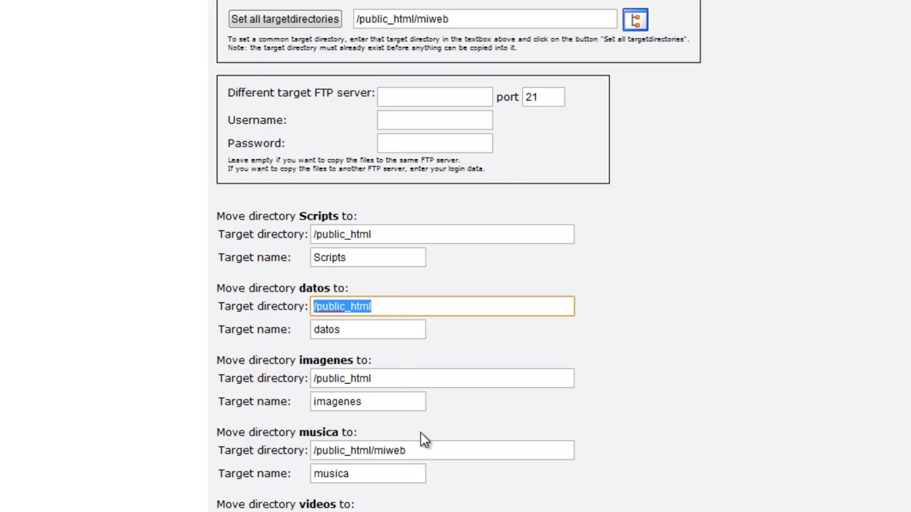
pyautogui.moveTo(425, 449); pyautogui.dragTo(250, 441)
pyautogui.moveTo(371, 450); pyautogui.dragTo(406, 450)
pyautogui.press('BackSpace')
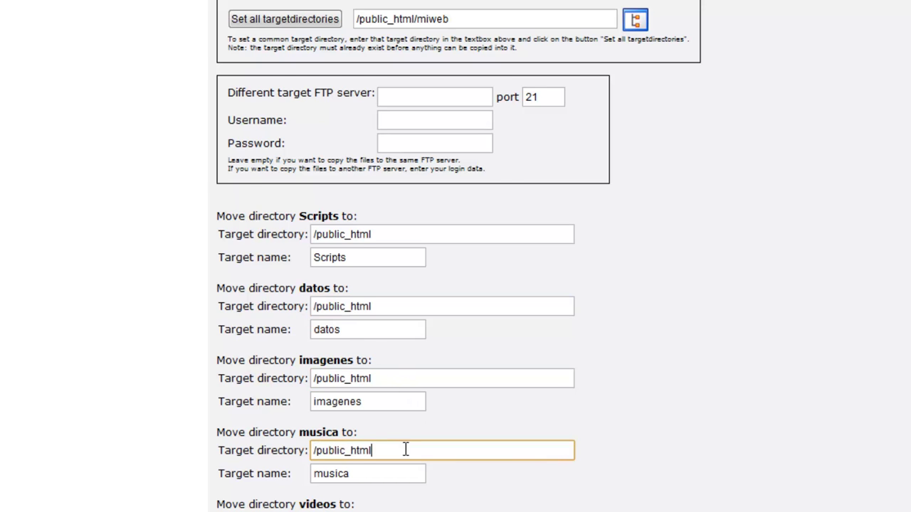
pyautogui.scroll(-5, 403, 437)
pyautogui.moveTo(410, 252); pyautogui.dragTo(256, 250)
pyautogui.hotkey('ctrl', 'v')
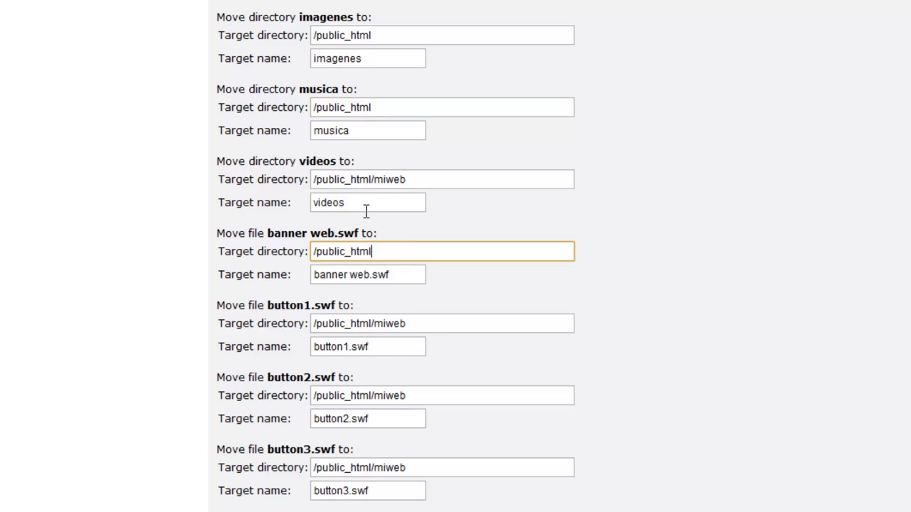
pyautogui.moveTo(409, 179); pyautogui.dragTo(303, 181)
pyautogui.hotkey('ctrl', 'v')
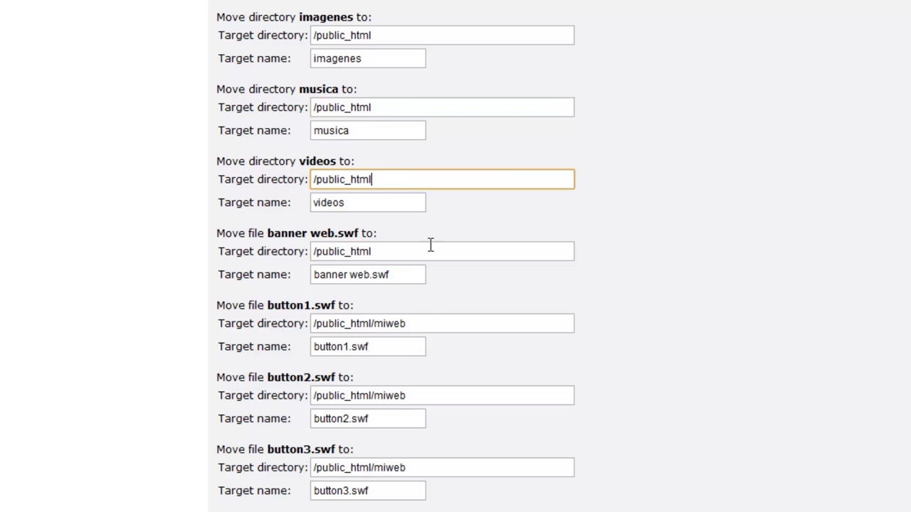
# Set the target directory of button1.swf through button5.swf to /public_html.
pyautogui.moveTo(424, 330); pyautogui.dragTo(271, 320)
pyautogui.hotkey('ctrl', 'v')
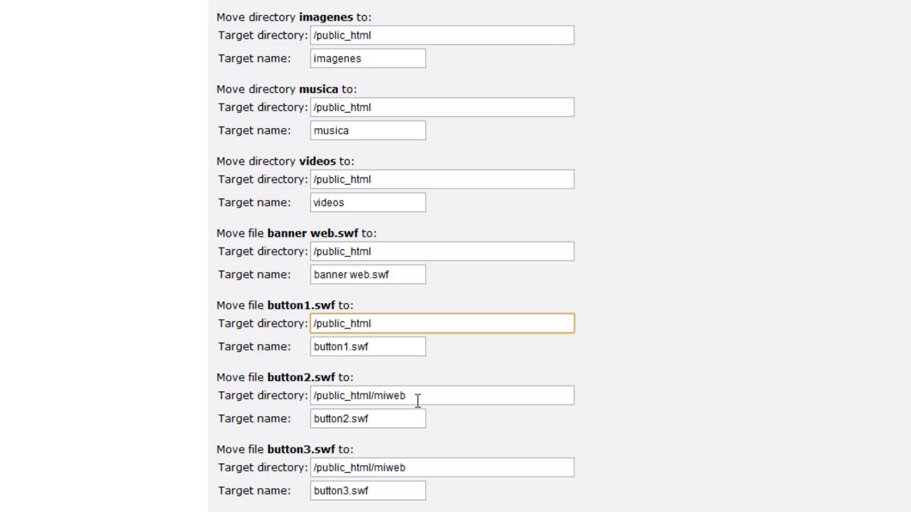
pyautogui.moveTo(417, 400); pyautogui.dragTo(304, 396)
pyautogui.hotkey('ctrl', 'v')
pyautogui.moveTo(417, 469); pyautogui.dragTo(311, 475)
pyautogui.hotkey('ctrl', 'v')
pyautogui.scroll(-2, 411, 476)
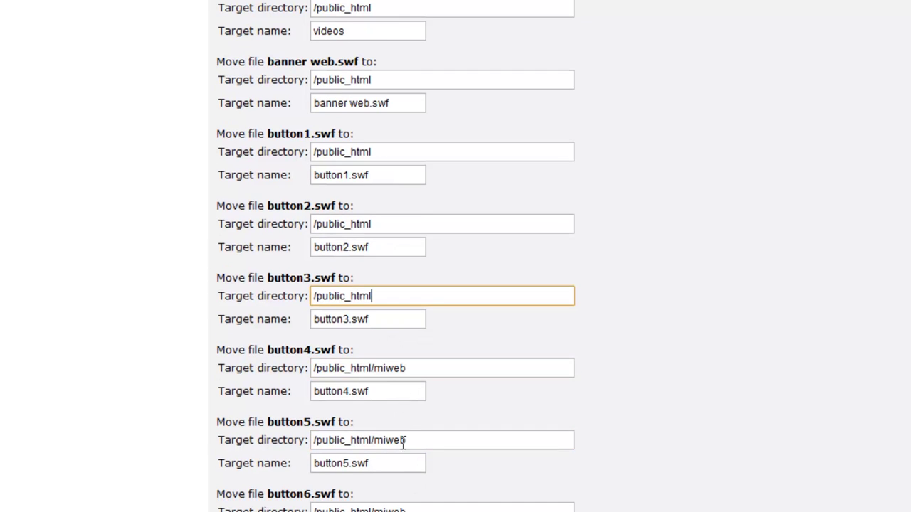
pyautogui.moveTo(417, 369); pyautogui.dragTo(297, 369)
pyautogui.hotkey('ctrl', 'v')
pyautogui.moveTo(421, 442); pyautogui.dragTo(338, 443)
pyautogui.hotkey('ctrl', 'v')
# Retarget button6.swf, comidas.html, festividades.html, fotos.html and historia.html to /public_html.
pyautogui.scroll(-1, 422, 470)
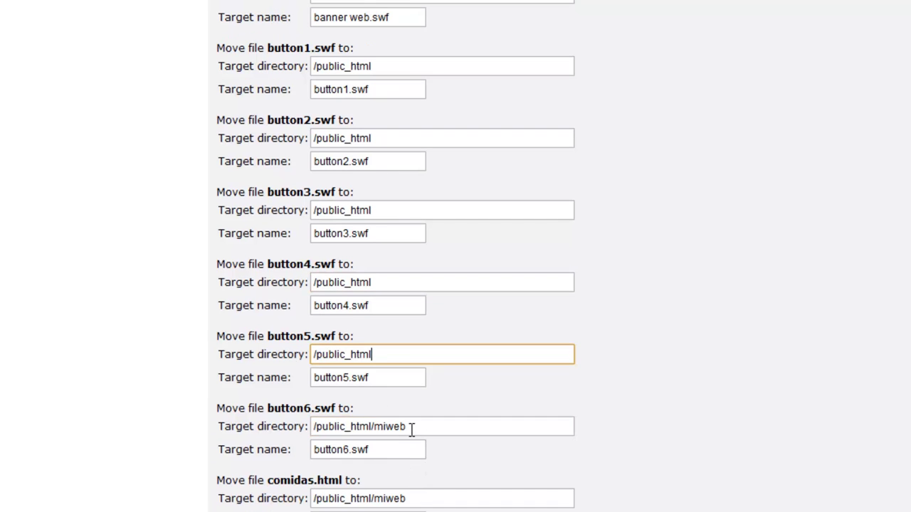
pyautogui.moveTo(413, 427); pyautogui.dragTo(303, 427)
pyautogui.hotkey('ctrl', 'v')
pyautogui.moveTo(413, 498); pyautogui.dragTo(305, 498)
pyautogui.hotkey('ctrl', 'v')
pyautogui.scroll(-3, 396, 491)
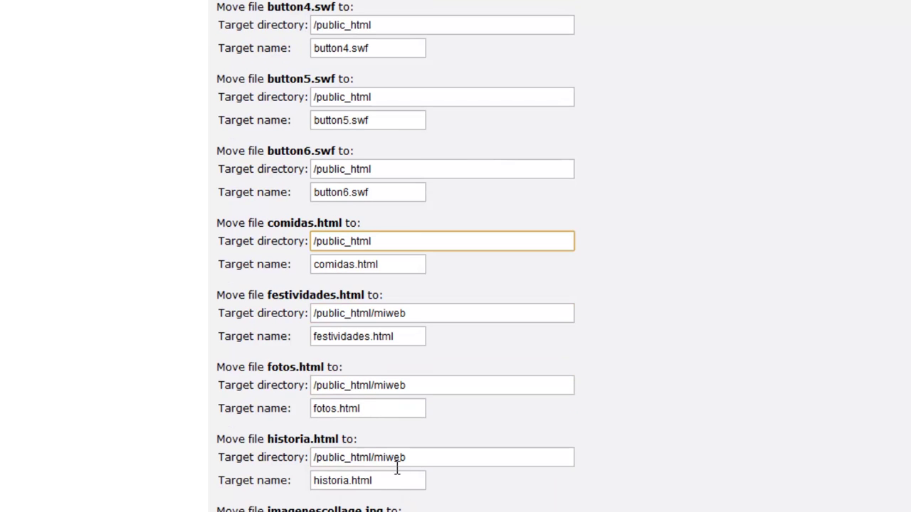
pyautogui.click(417, 316)
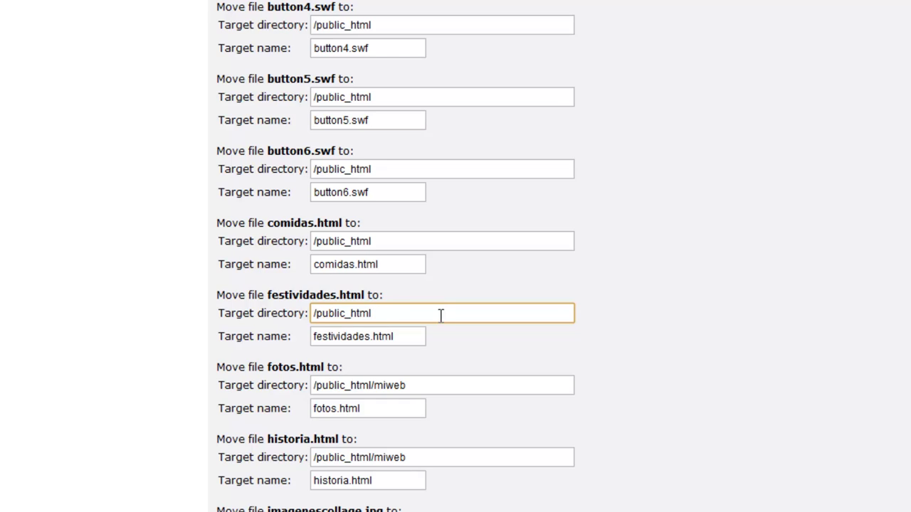
pyautogui.moveTo(423, 384); pyautogui.dragTo(290, 379)
pyautogui.hotkey('ctrl', 'v')
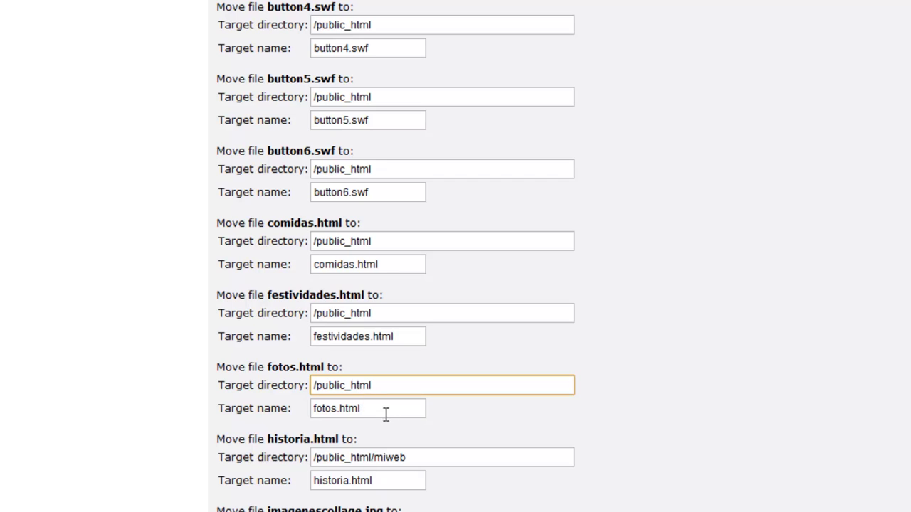
pyautogui.moveTo(416, 456); pyautogui.dragTo(302, 456)
pyautogui.hotkey('ctrl', 'v')
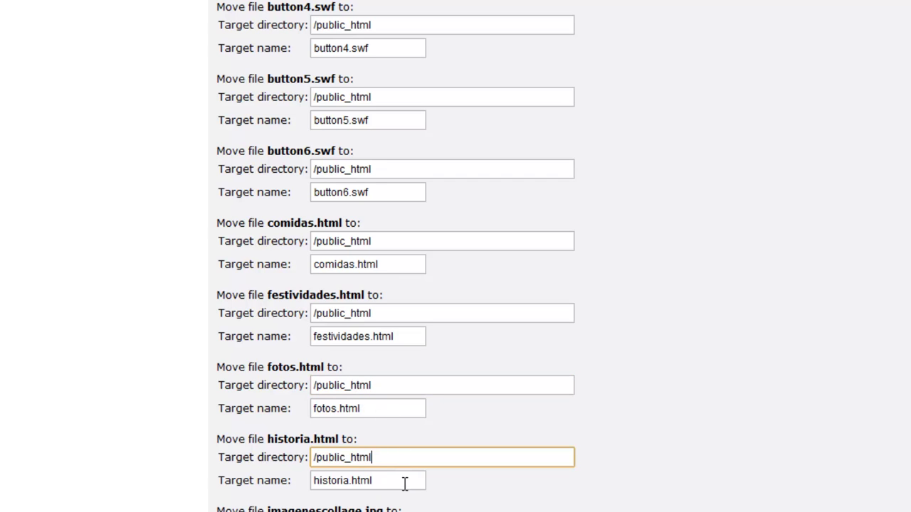
# Retarget imagenescollage.jpg, plantillas, index, videos.html and visor.swf to /public_html, then scroll up.
pyautogui.scroll(-1, 404, 484)
pyautogui.moveTo(405, 444); pyautogui.dragTo(301, 443)
pyautogui.hotkey('ctrl', 'v')
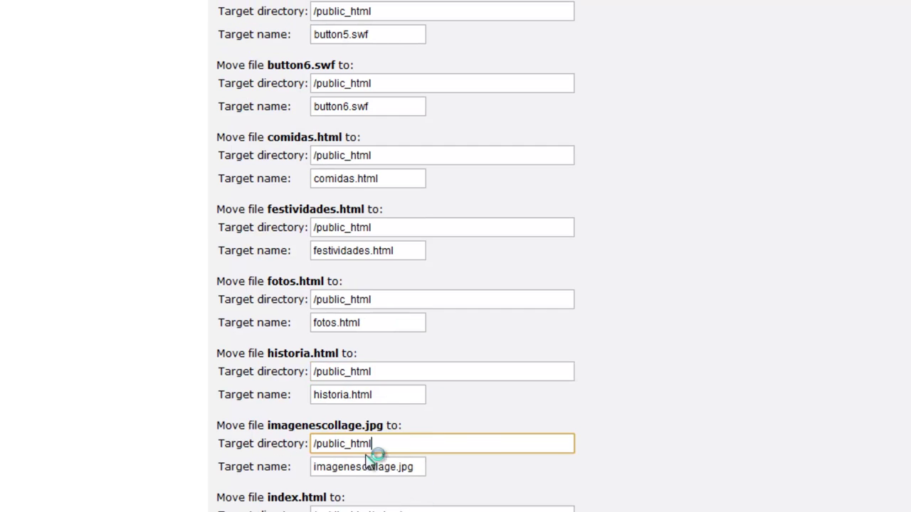
pyautogui.scroll(-3, 385, 466)
pyautogui.moveTo(407, 330); pyautogui.dragTo(285, 332)
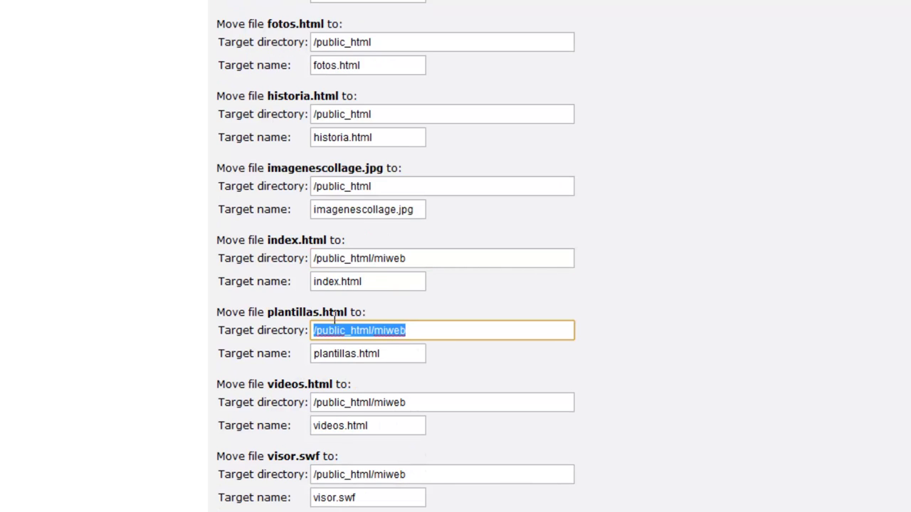
pyautogui.hotkey('ctrl', 'v')
pyautogui.moveTo(414, 259); pyautogui.dragTo(300, 260)
pyautogui.hotkey('ctrl', 'v')
pyautogui.moveTo(422, 403); pyautogui.dragTo(291, 406)
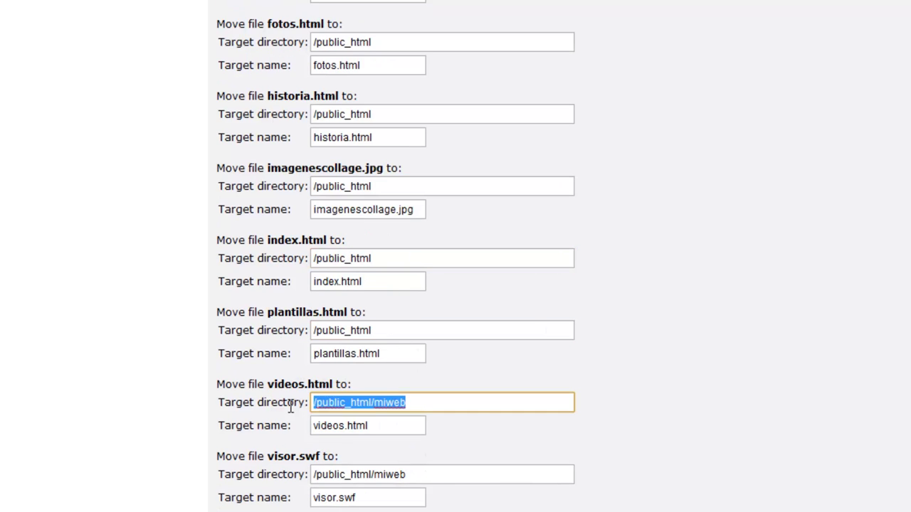
pyautogui.hotkey('ctrl', 'v')
pyautogui.moveTo(408, 475); pyautogui.dragTo(290, 481)
pyautogui.hotkey('ctrl', 'v')
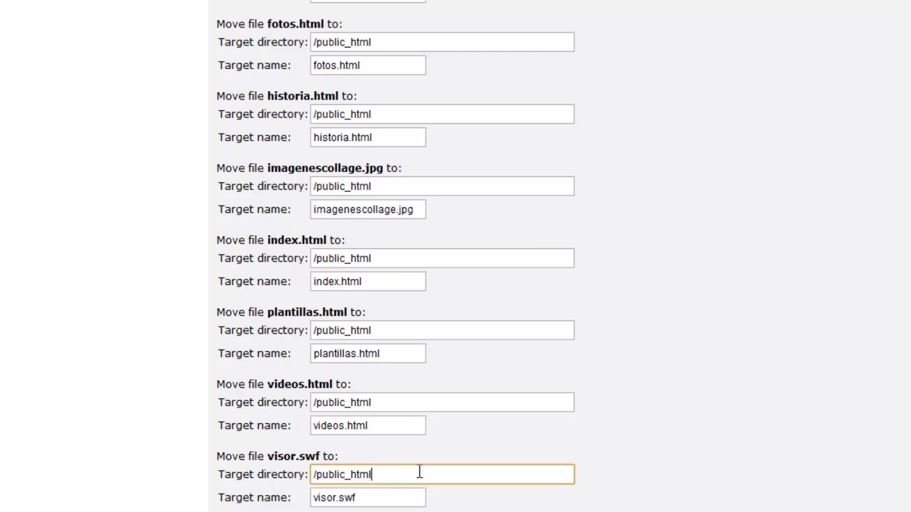
pyautogui.scroll(2, 420, 474)
pyautogui.scroll(8, 420, 476)
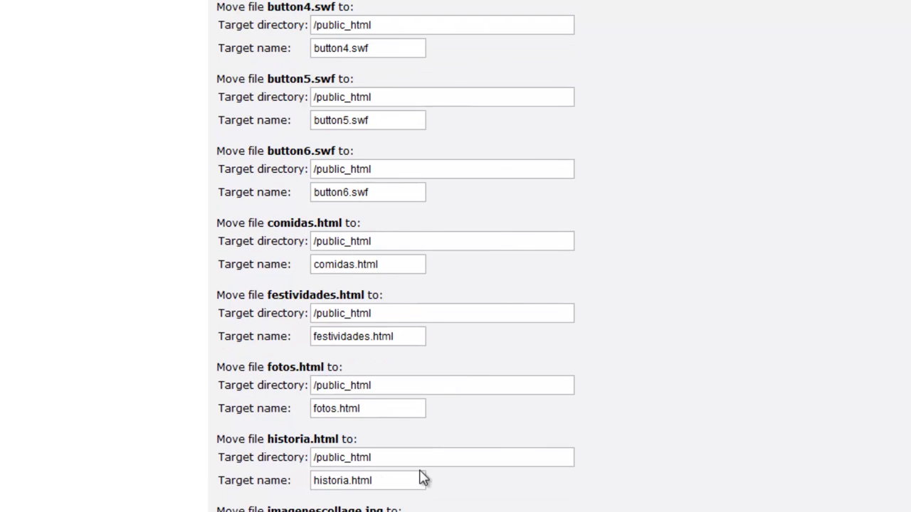
pyautogui.scroll(4, 421, 470)
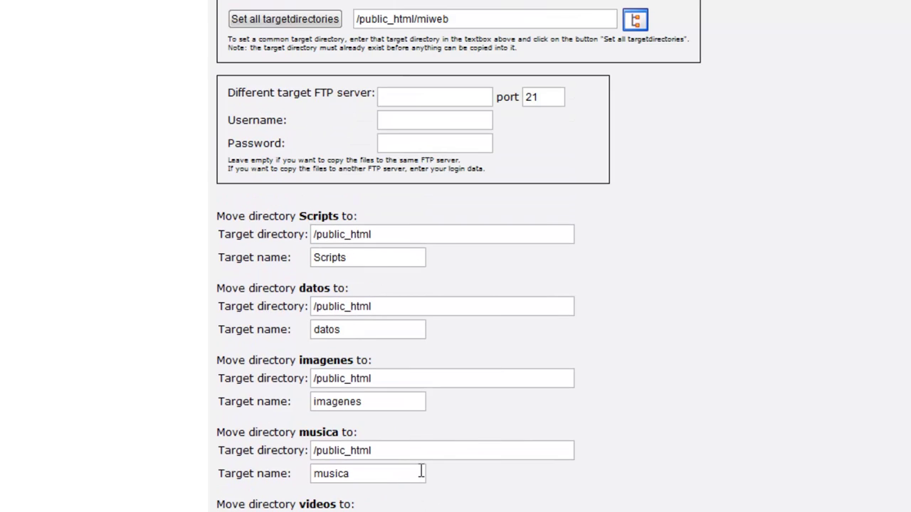
pyautogui.scroll(2, 420, 472)
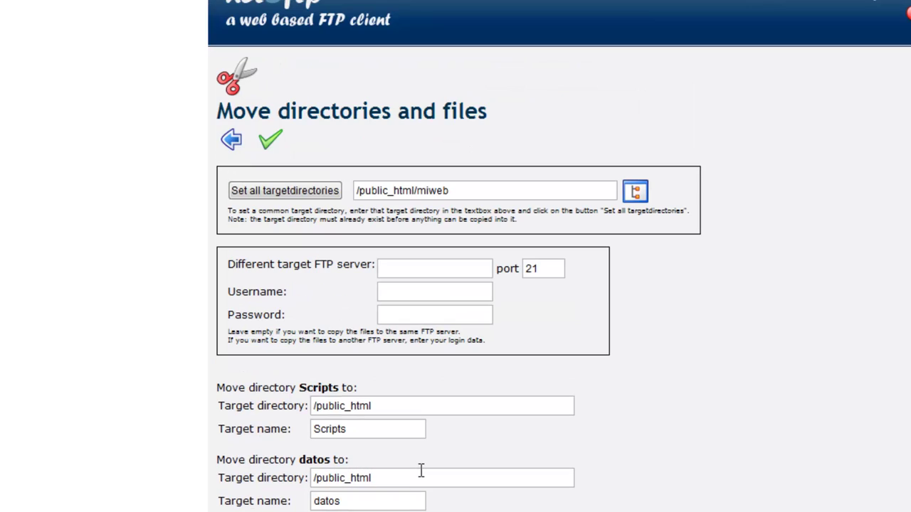
# Run the move into /public_html and go back from the results log.
pyautogui.click(271, 146)
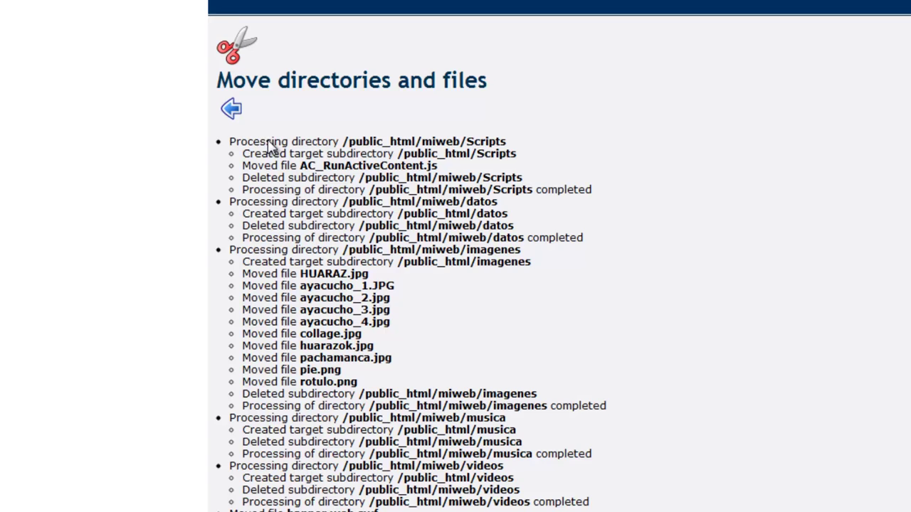
pyautogui.scroll(1, 279, 141)
pyautogui.scroll(-3, 459, 270)
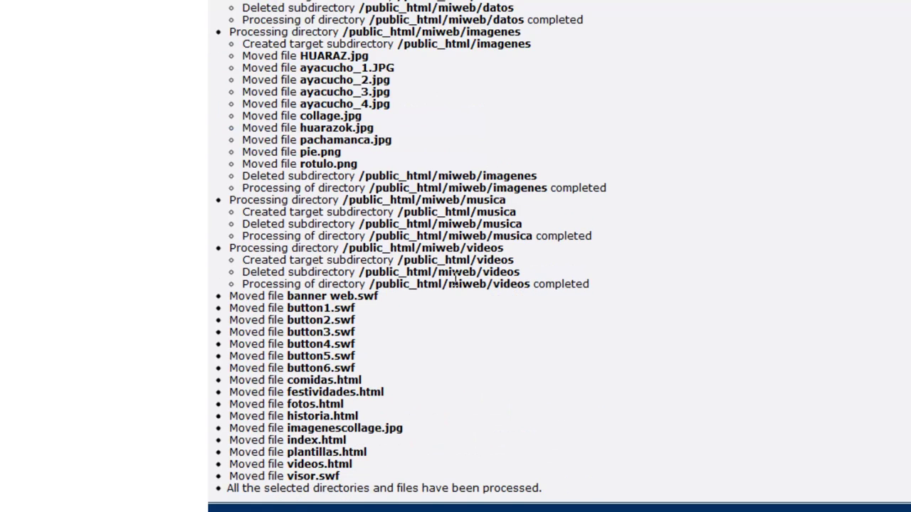
pyautogui.scroll(3, 455, 278)
pyautogui.click(231, 140)
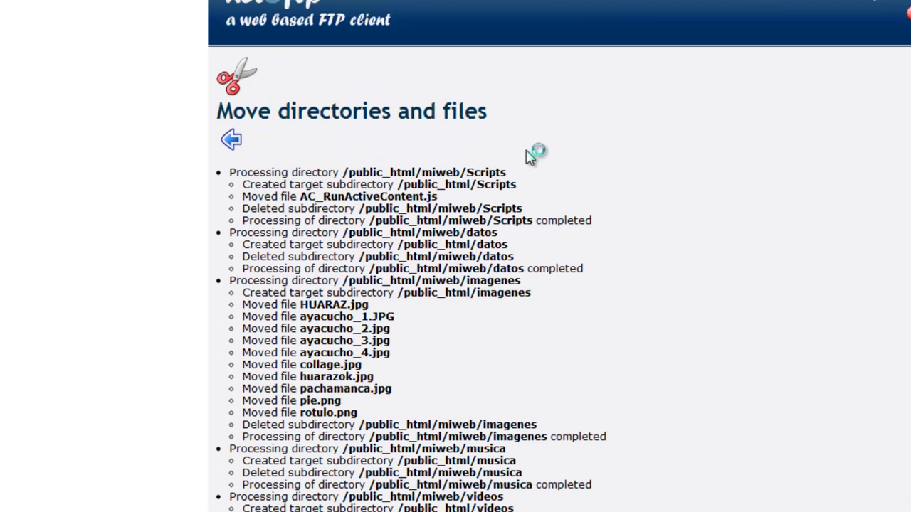
# Go up to public_html, confirm the miweb folder is empty, and return to public_html.
pyautogui.scroll(1, 491, 167)
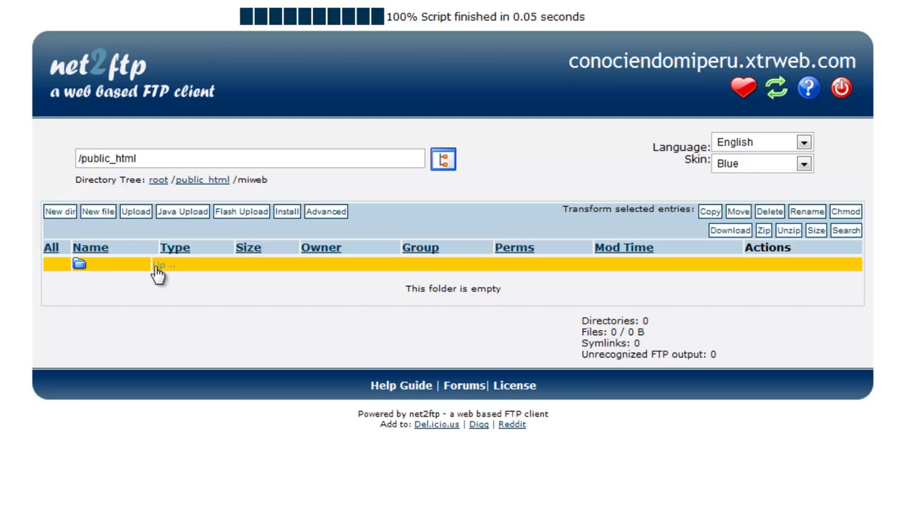
pyautogui.click(158, 274)
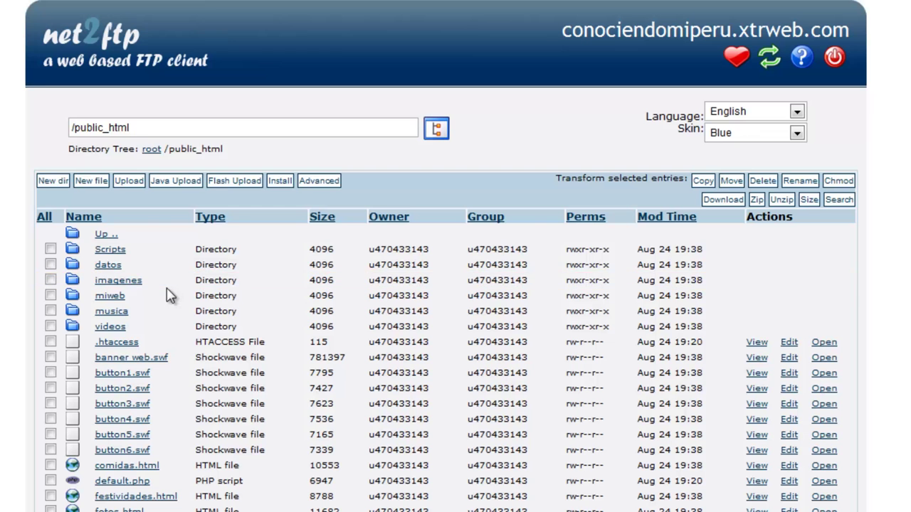
pyautogui.scroll(1, 156, 295)
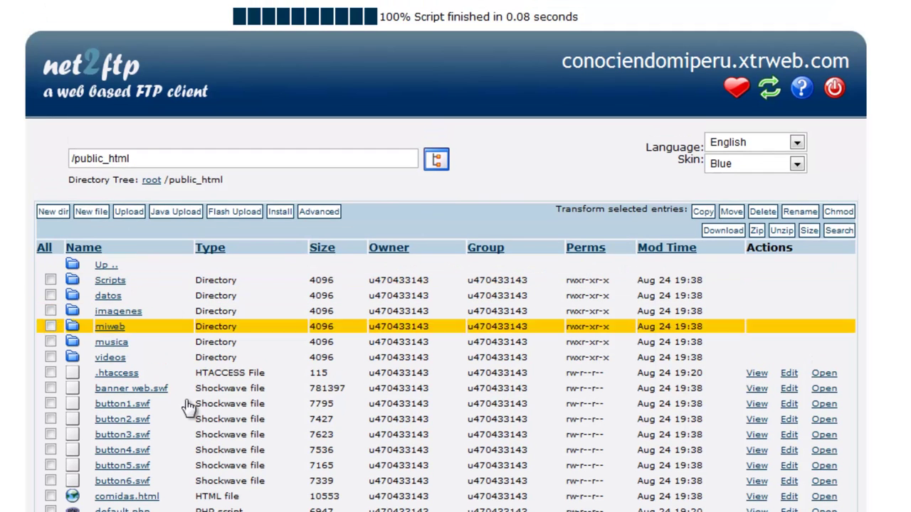
pyautogui.click(110, 327)
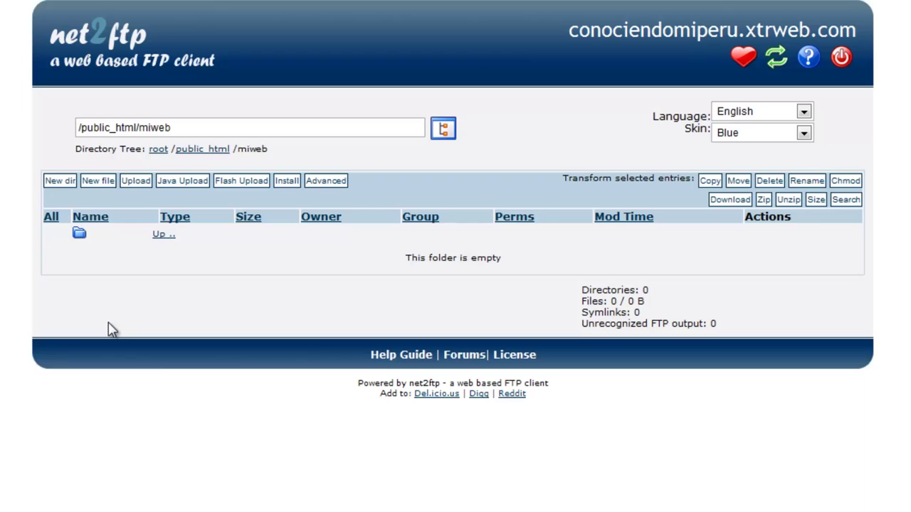
pyautogui.scroll(1, 111, 328)
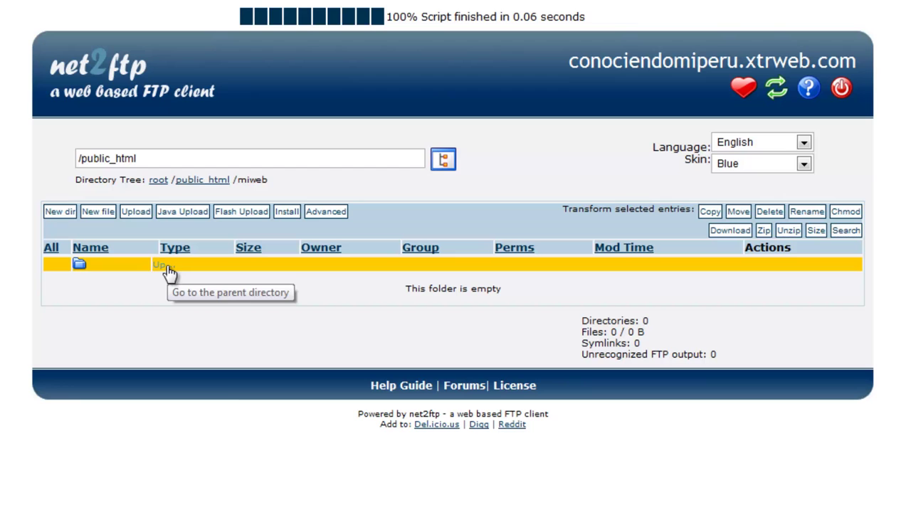
pyautogui.click(169, 271)
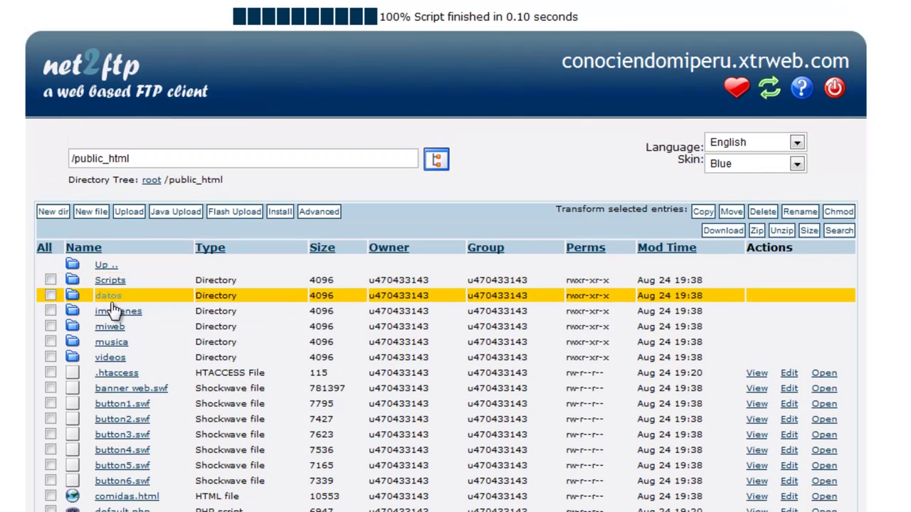
# Delete the empty miweb folder from /public_html and return to the file listing.
pyautogui.click(52, 326)
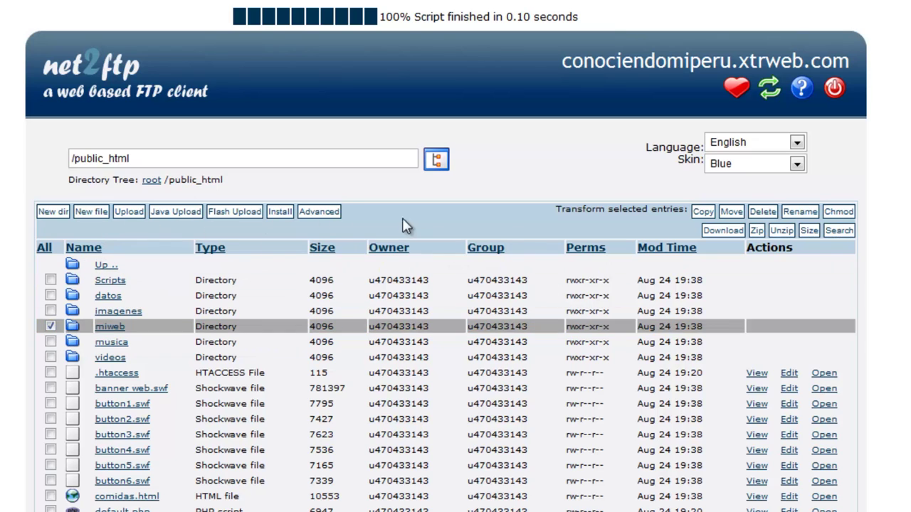
pyautogui.click(768, 216)
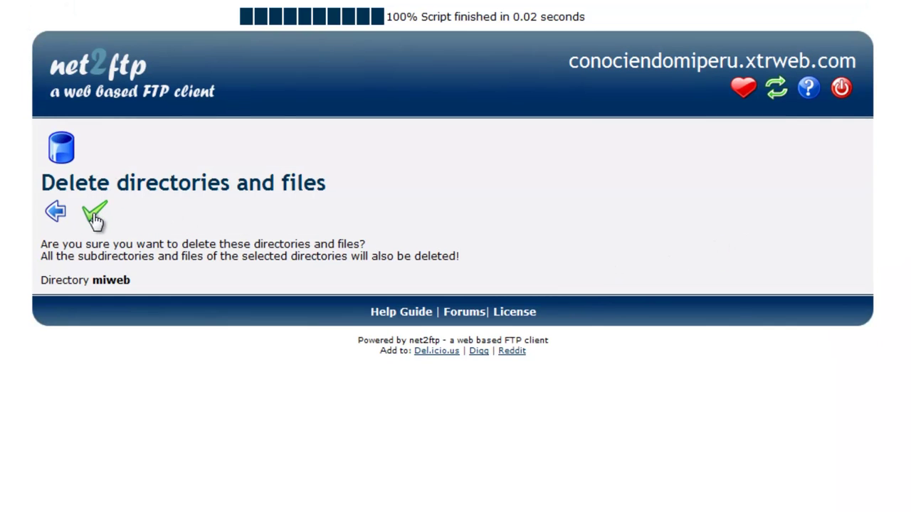
pyautogui.click(95, 217)
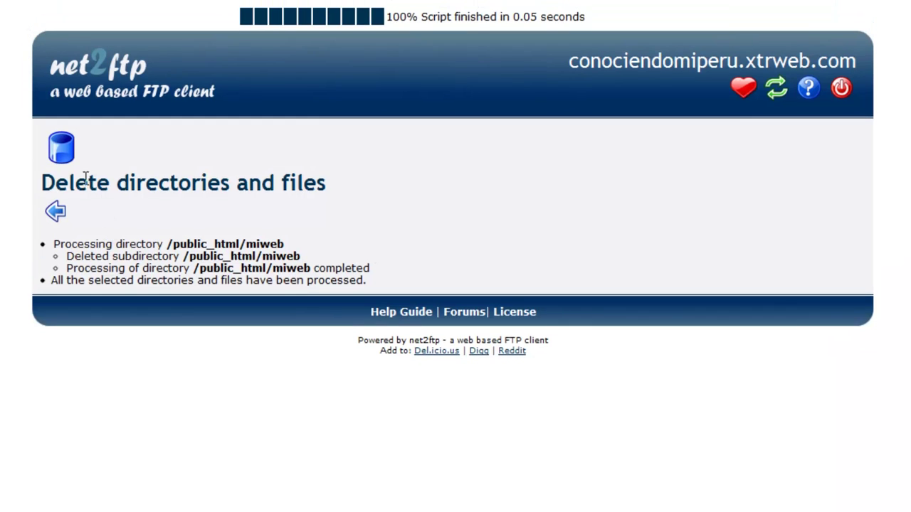
pyautogui.click(70, 213)
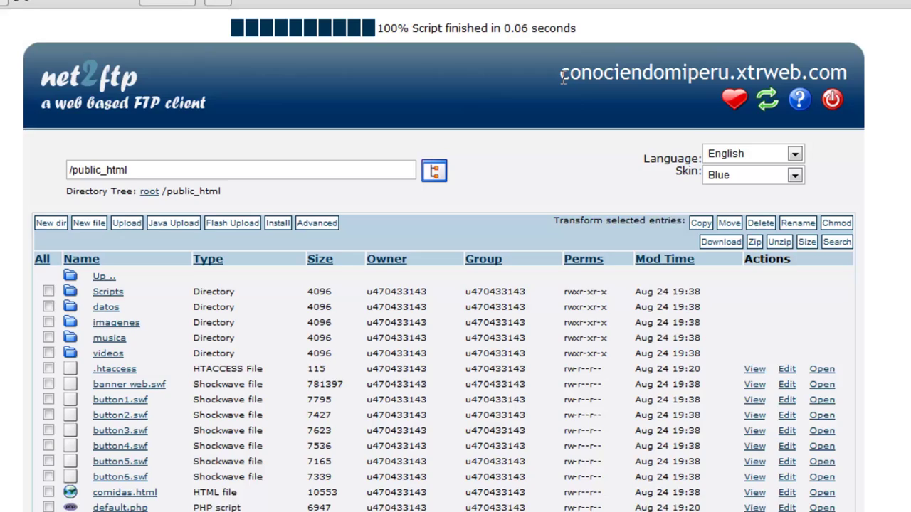
# Copy the domain conociendomiperu.xtrweb.com and load it in a new Chrome tab.
pyautogui.moveTo(562, 63); pyautogui.dragTo(846, 62)
pyautogui.hotkey('ctrl', 'c')
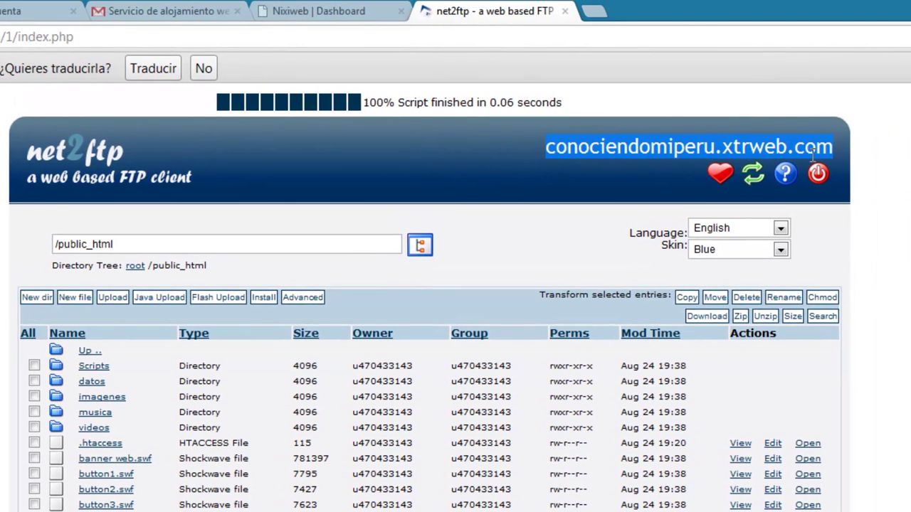
pyautogui.click(597, 13)
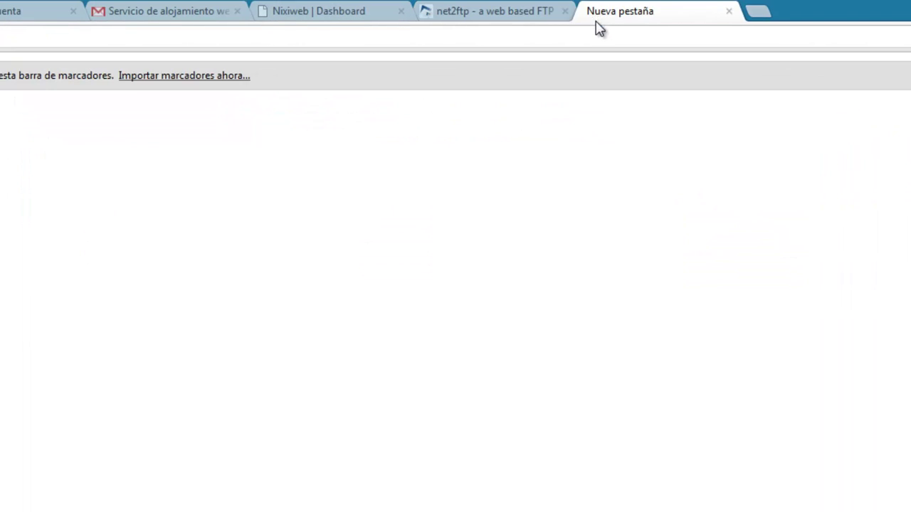
pyautogui.click(518, 12)
pyautogui.click(630, 12)
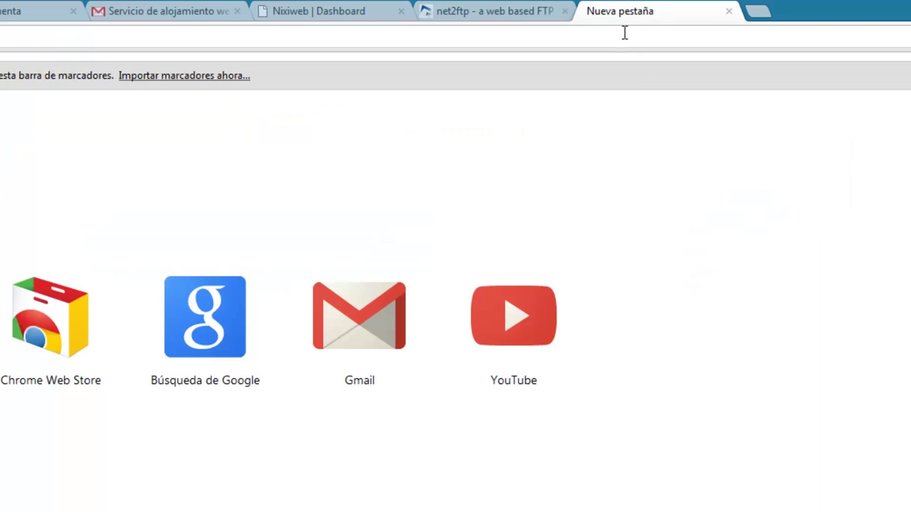
pyautogui.hotkey('ctrl', 'v')
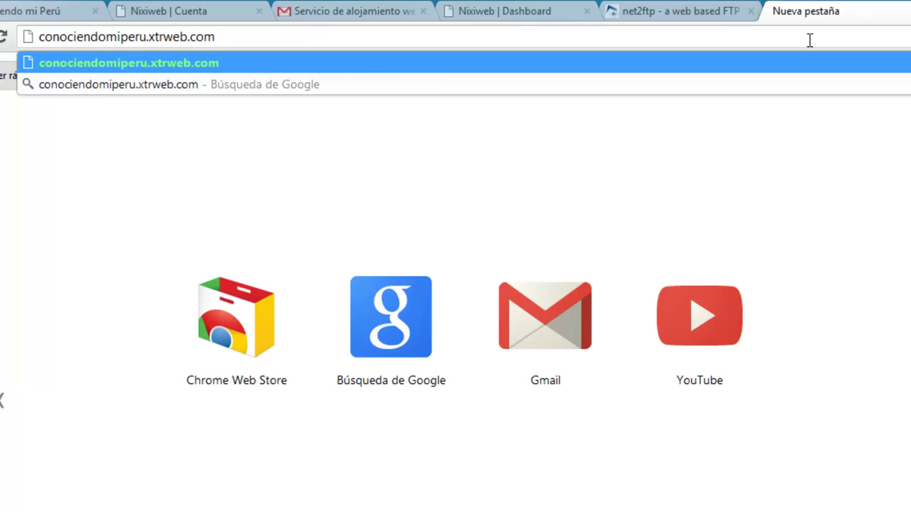
pyautogui.press('Return')
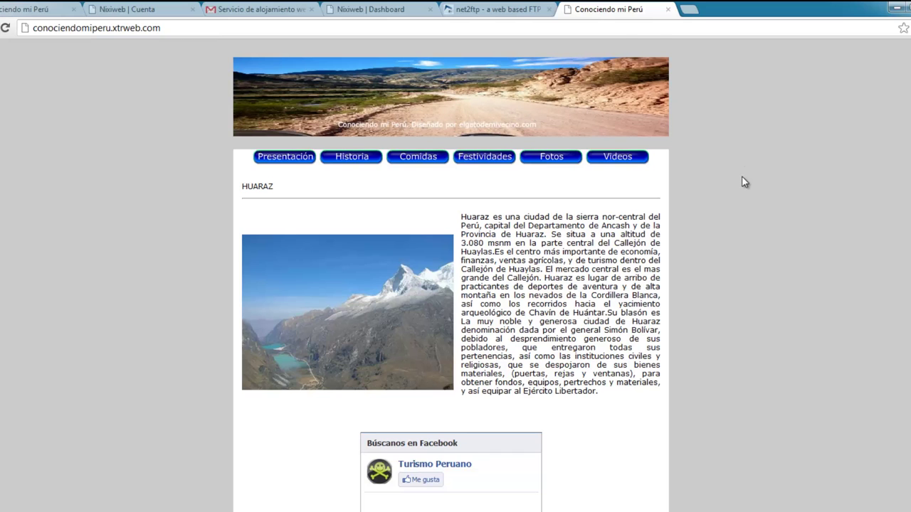
# Scroll through the live Huaraz home page, then go to the Comidas page.
pyautogui.scroll(-5, 741, 178)
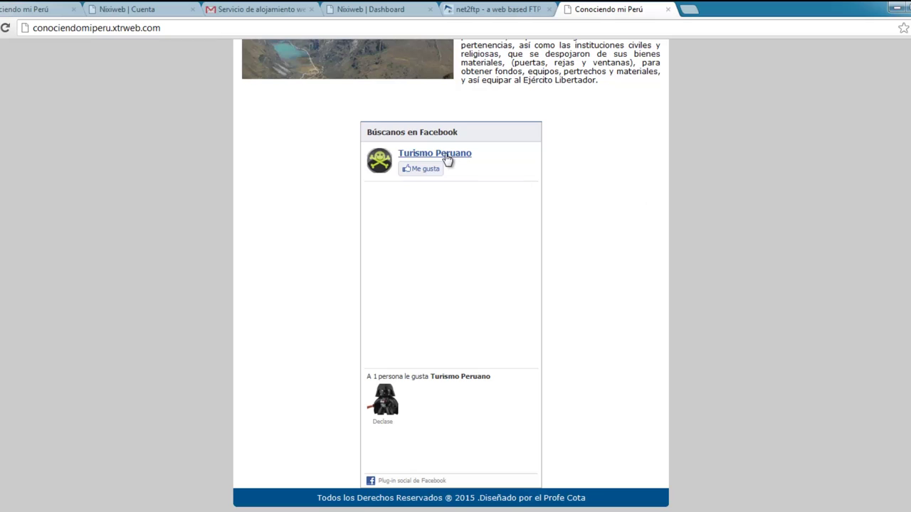
pyautogui.scroll(5, 673, 293)
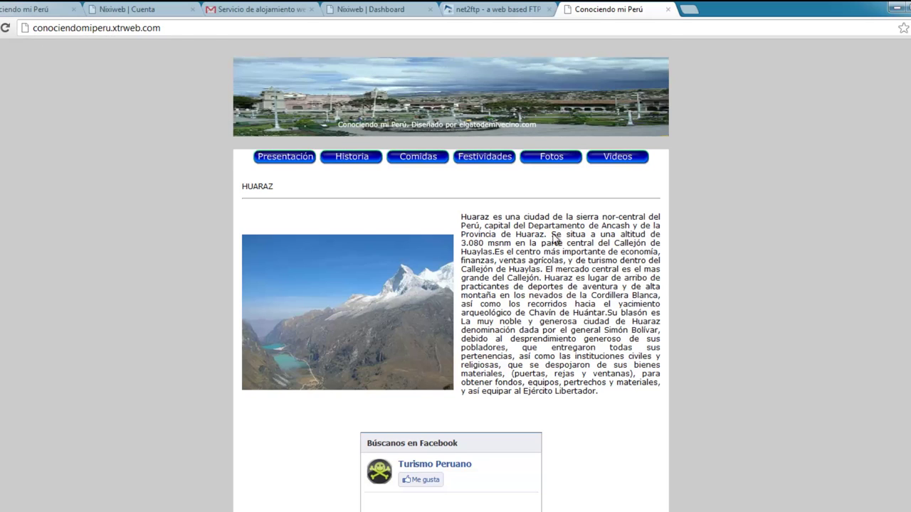
pyautogui.scroll(-5, 562, 263)
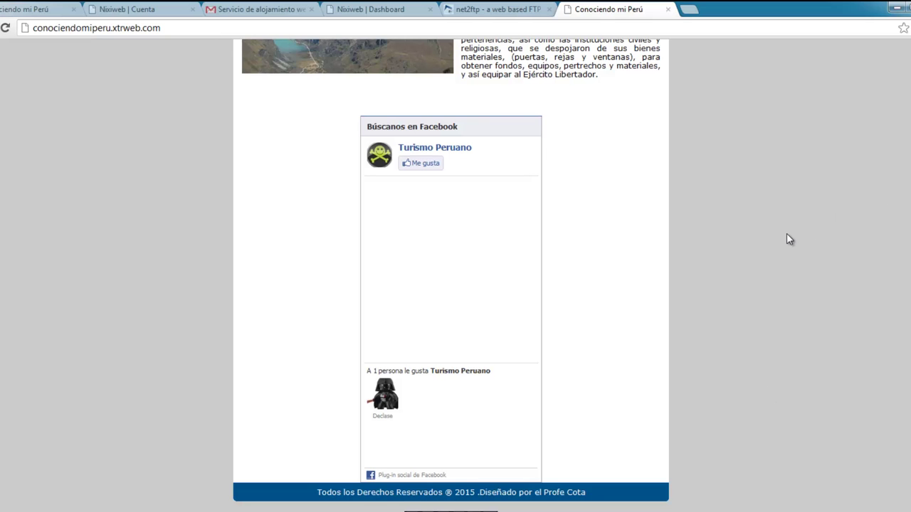
pyautogui.scroll(5, 783, 237)
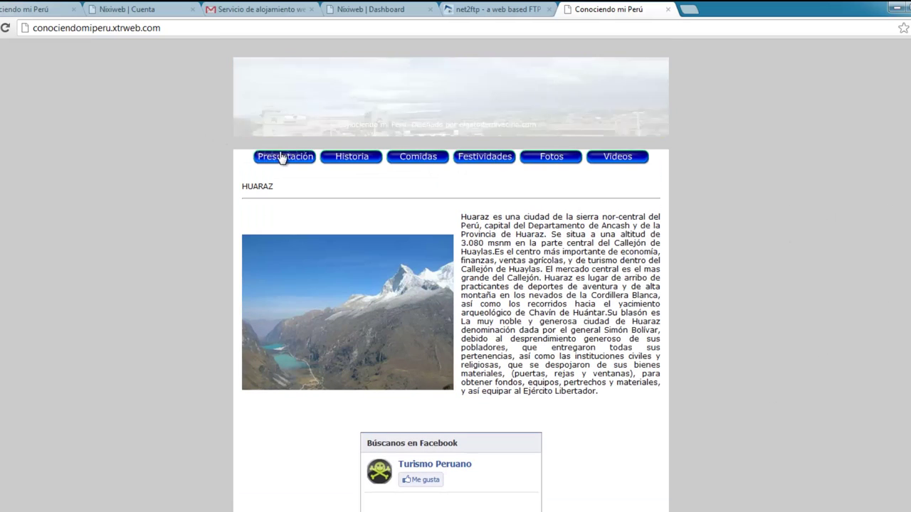
pyautogui.click(336, 158)
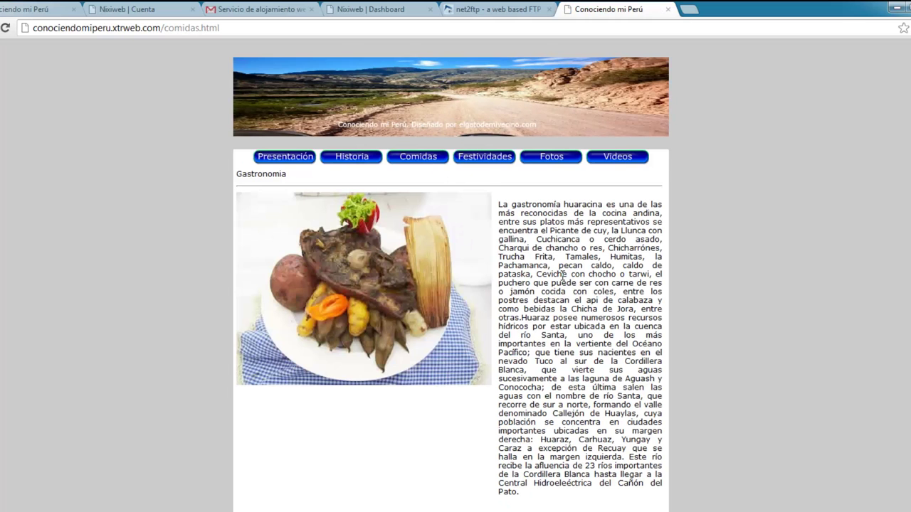
# Visit the Festividades, Fotos and Videos pages, then return to Presentación and scroll it.
pyautogui.scroll(-1, 566, 284)
pyautogui.scroll(1, 566, 285)
pyautogui.click(487, 161)
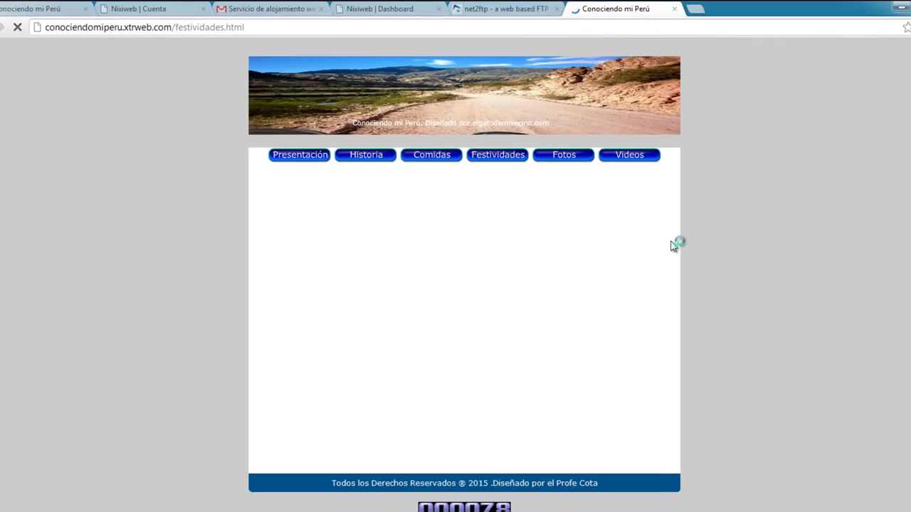
pyautogui.click(567, 156)
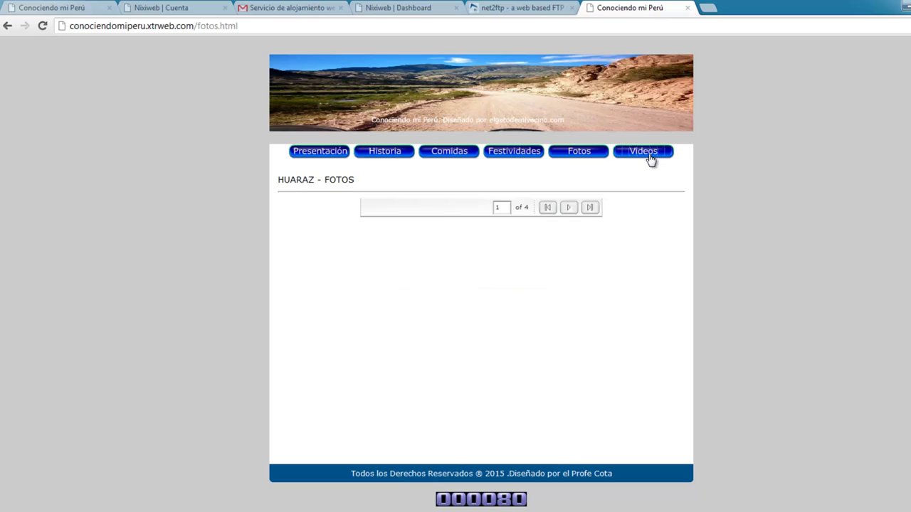
pyautogui.click(649, 156)
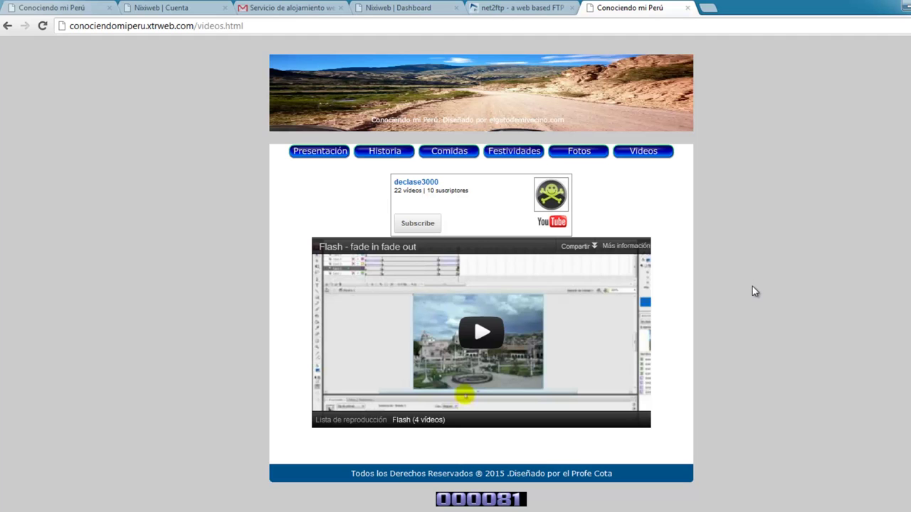
pyautogui.click(315, 152)
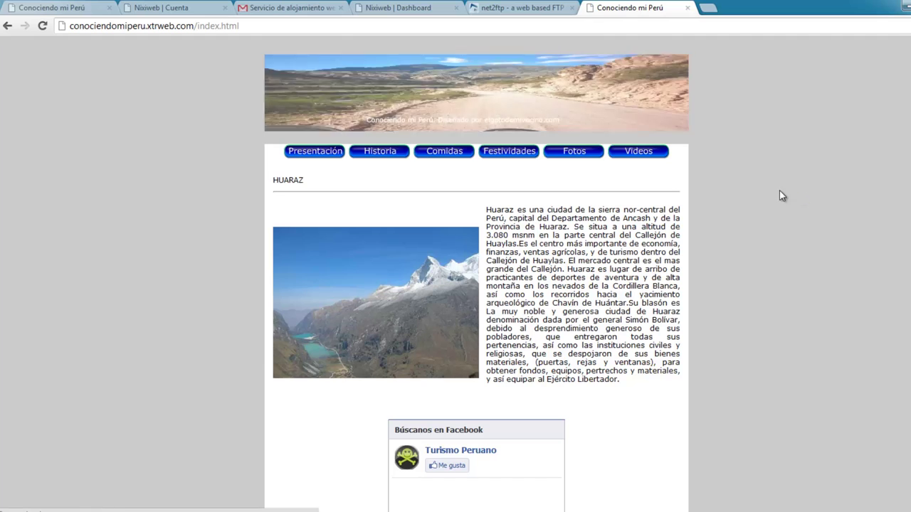
pyautogui.scroll(-5, 756, 199)
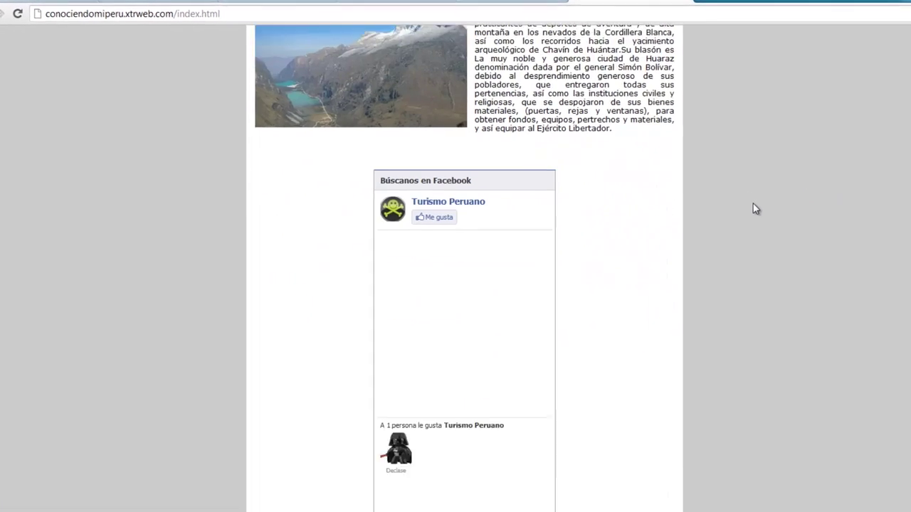
pyautogui.scroll(5, 753, 207)
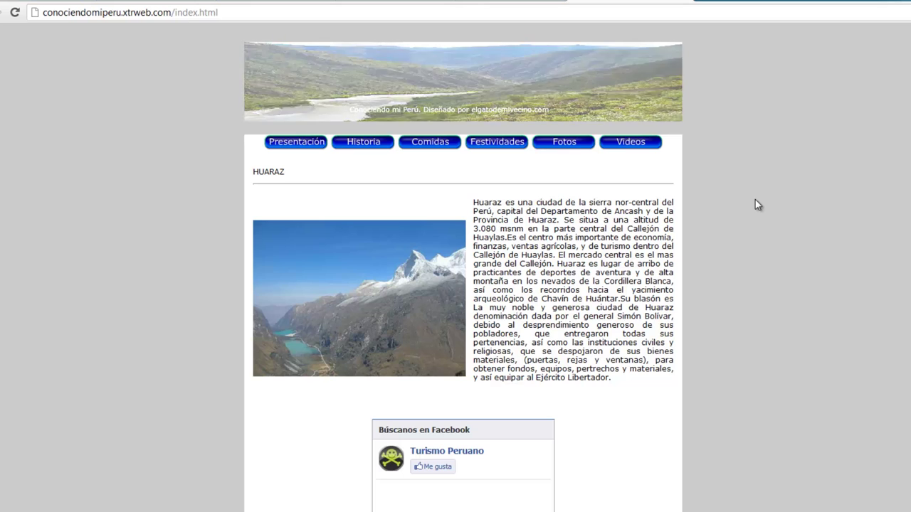
pyautogui.scroll(-3, 755, 199)
pyautogui.scroll(4, 754, 201)
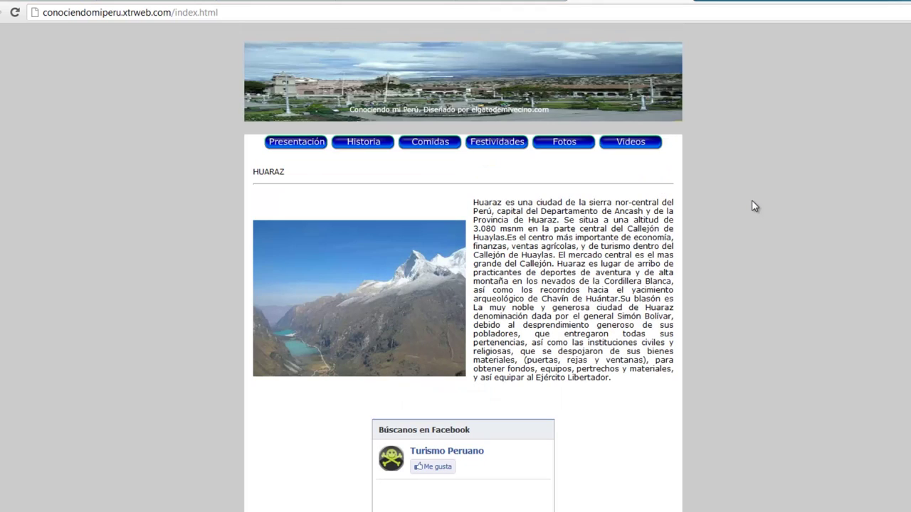